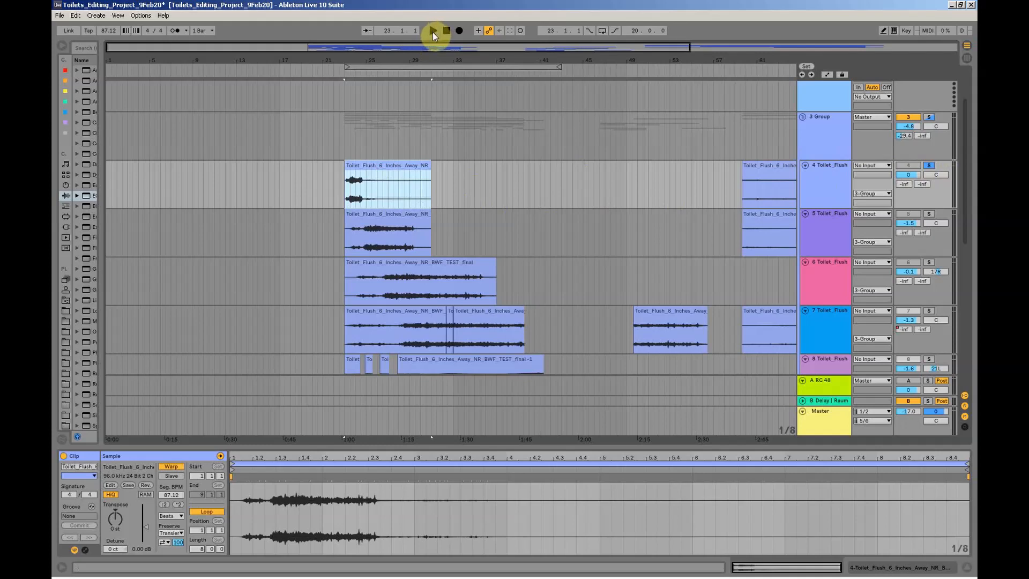
- Audition the first clip on soloed track 4, and solo track 5 to audition its first clip
{"action": "left_click", "coordinate": [433, 32]}
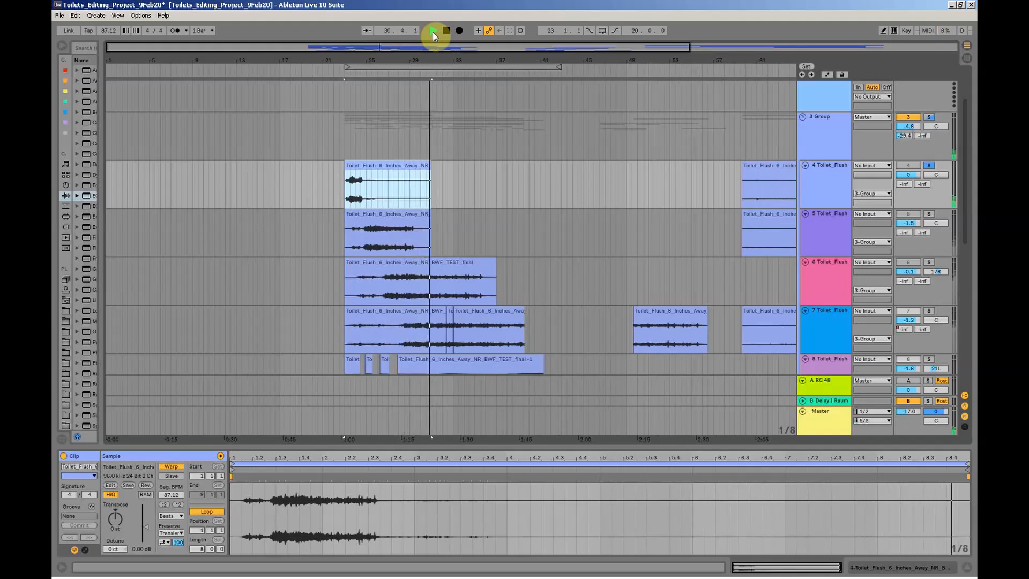
{"action": "key", "text": "space"}
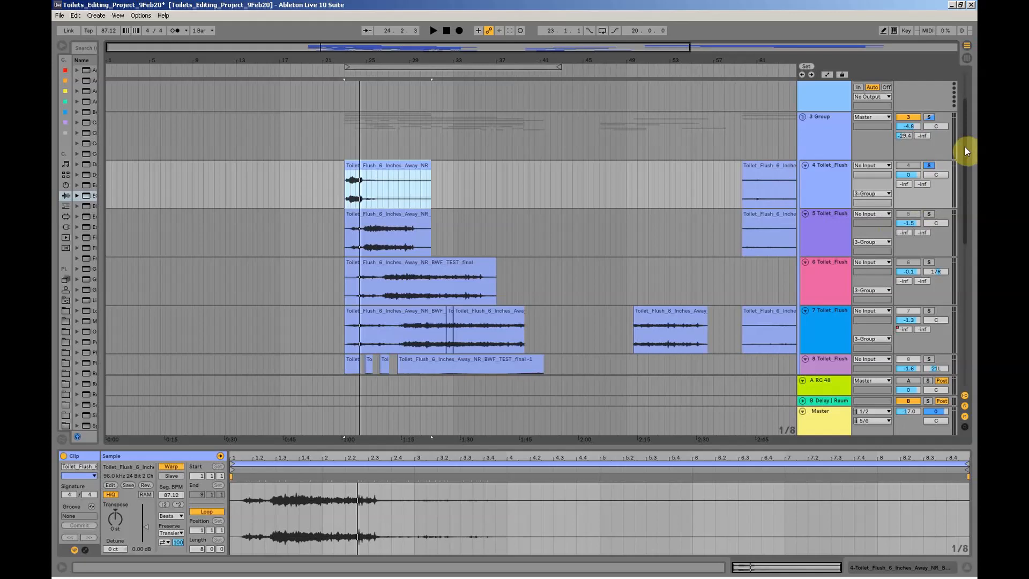
{"action": "left_click", "coordinate": [931, 213]}
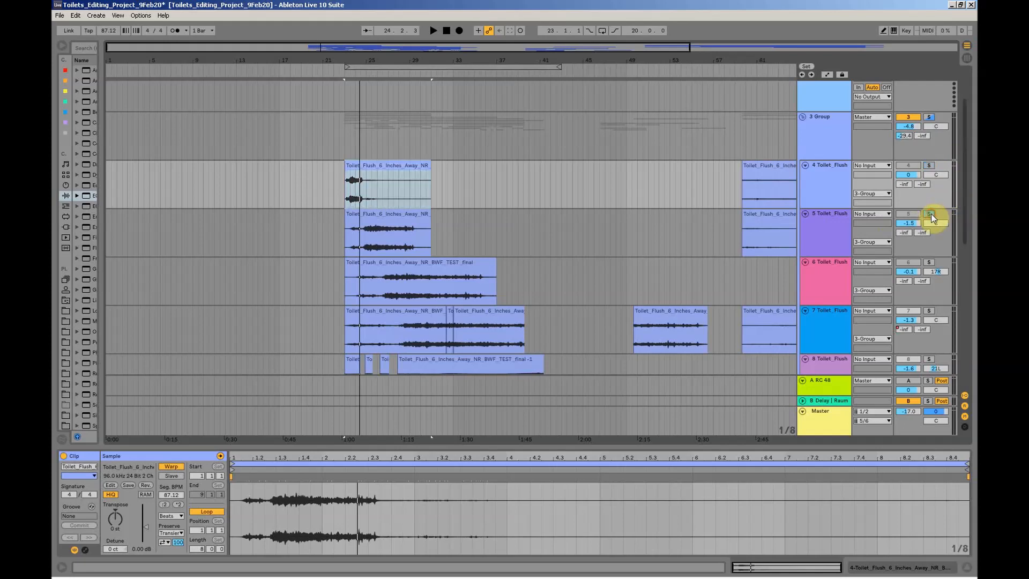
{"action": "left_click", "coordinate": [402, 227]}
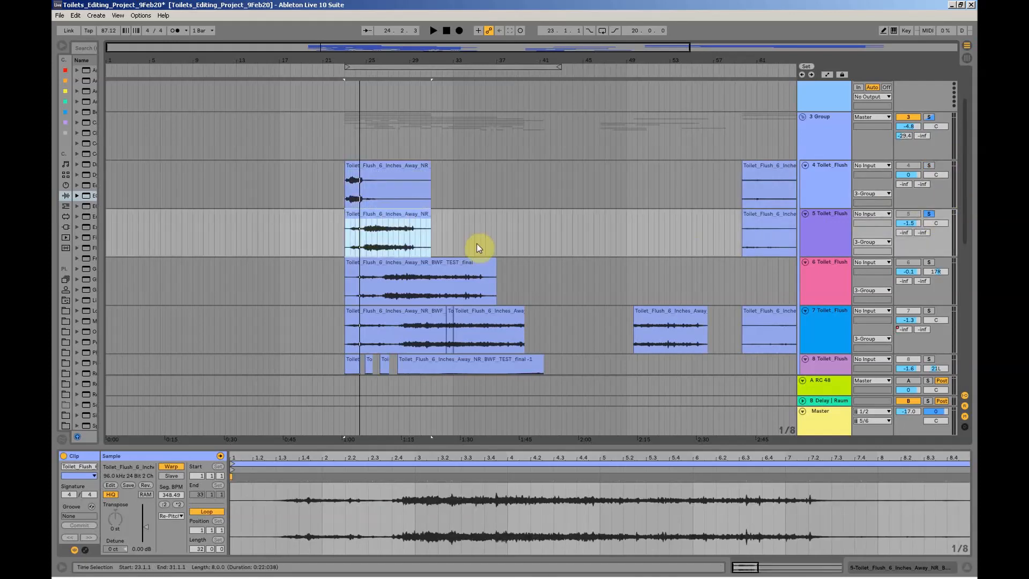
{"action": "key", "text": "space"}
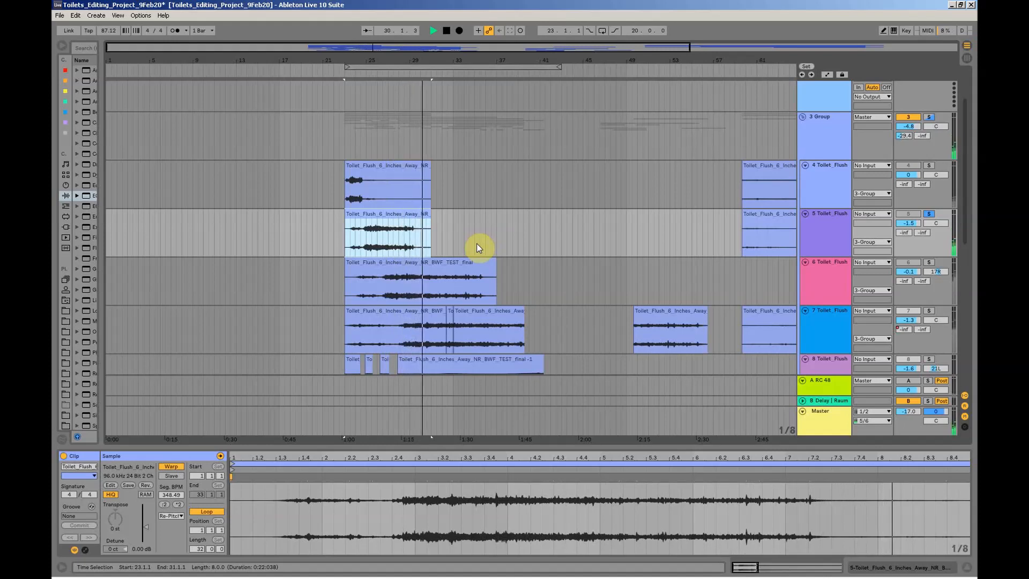
{"action": "key", "text": "space"}
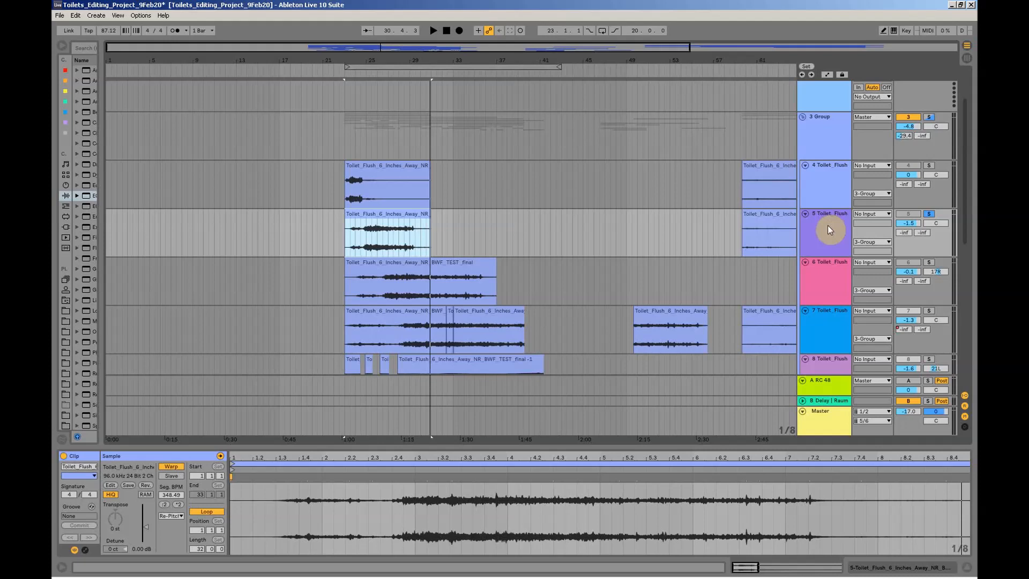
{"action": "left_click", "coordinate": [350, 73]}
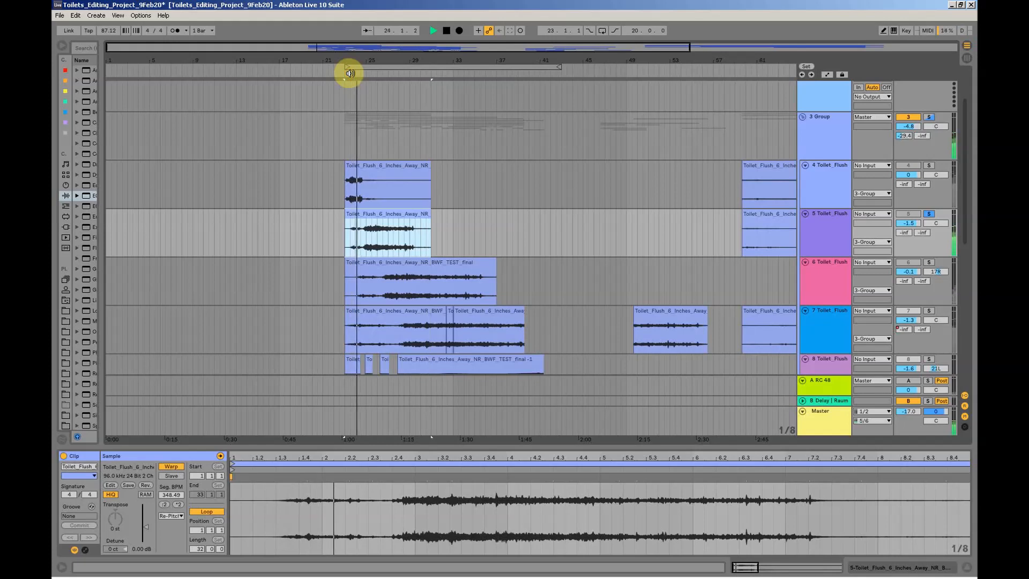
- Solo track 6 and audition its first toilet flush clip
{"action": "left_click", "coordinate": [825, 271]}
{"action": "key", "text": "space"}
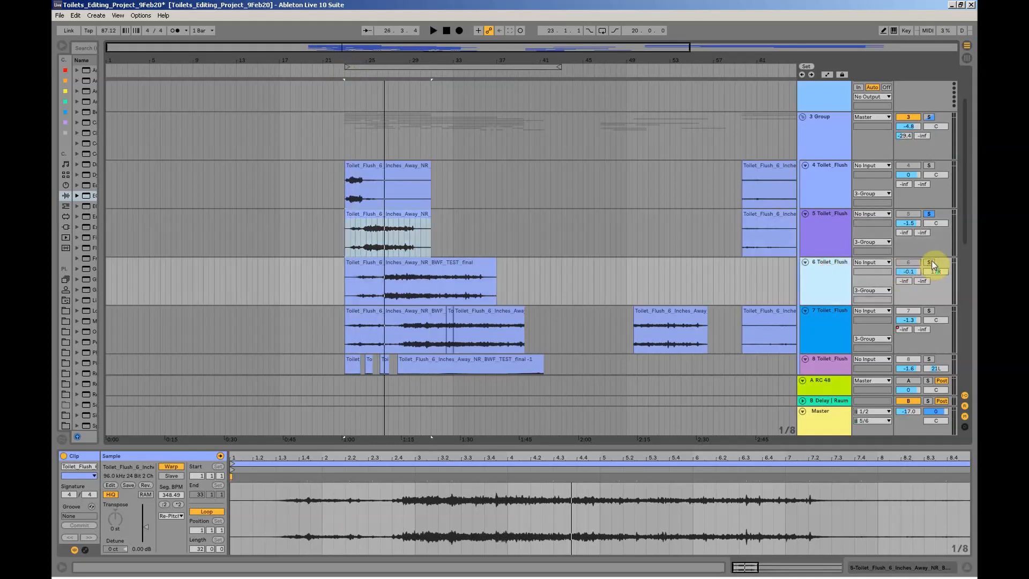
{"action": "left_click", "coordinate": [929, 262]}
{"action": "left_click", "coordinate": [372, 265]}
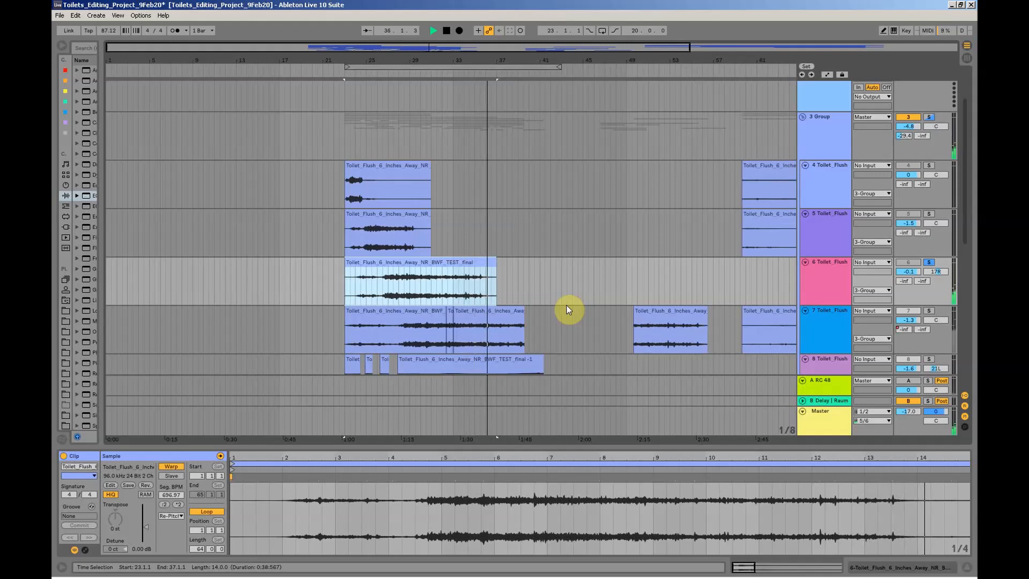
{"action": "key", "text": "space"}
- Audition the first clip on track 7 with that track soloed
{"action": "scroll", "coordinate": [566, 305], "scroll_direction": "down", "scroll_amount": 3}
{"action": "left_click", "coordinate": [396, 244]}
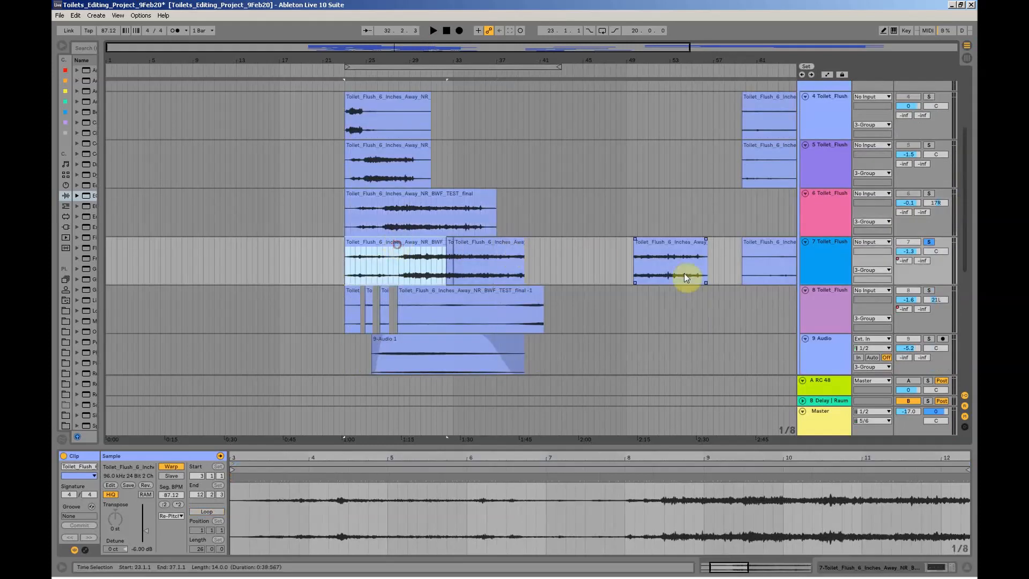
{"action": "key", "text": "space"}
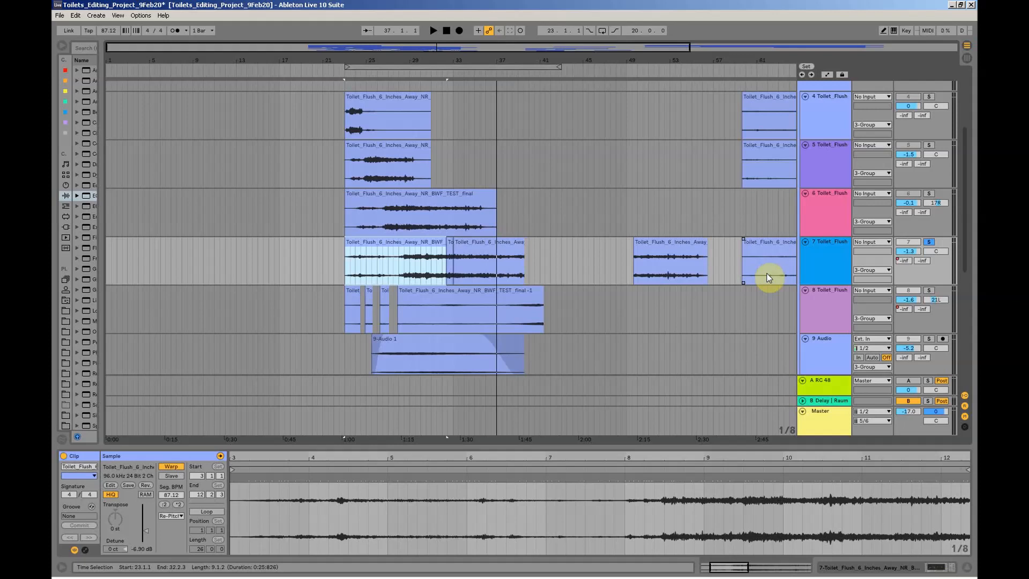
- Audition the long pitched clip at bar 27 and the clip at bar 73 on soloed track 8
{"action": "left_click_drag", "start_coordinate": [965, 170], "coordinate": [967, 193]}
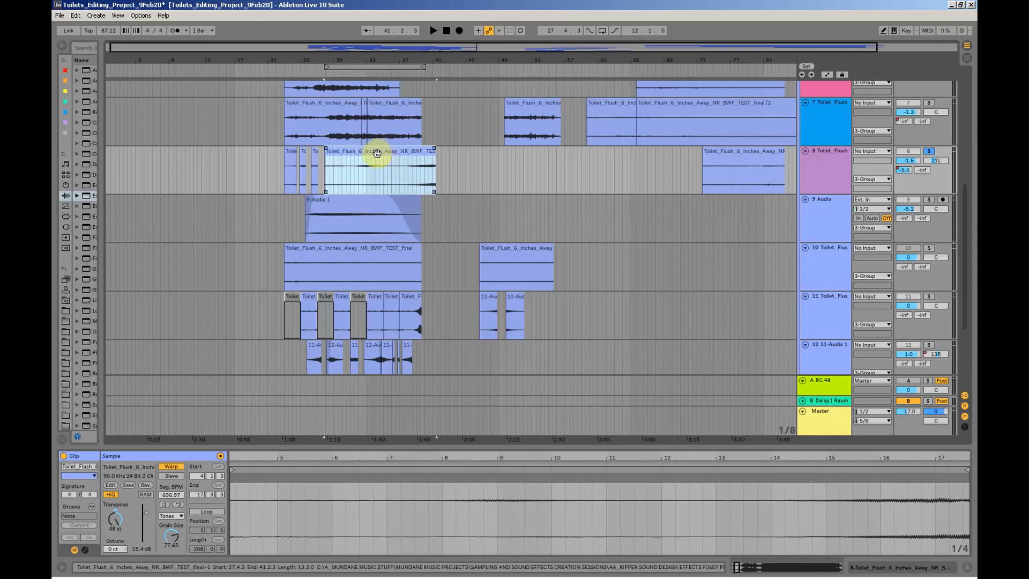
{"action": "key", "text": "space"}
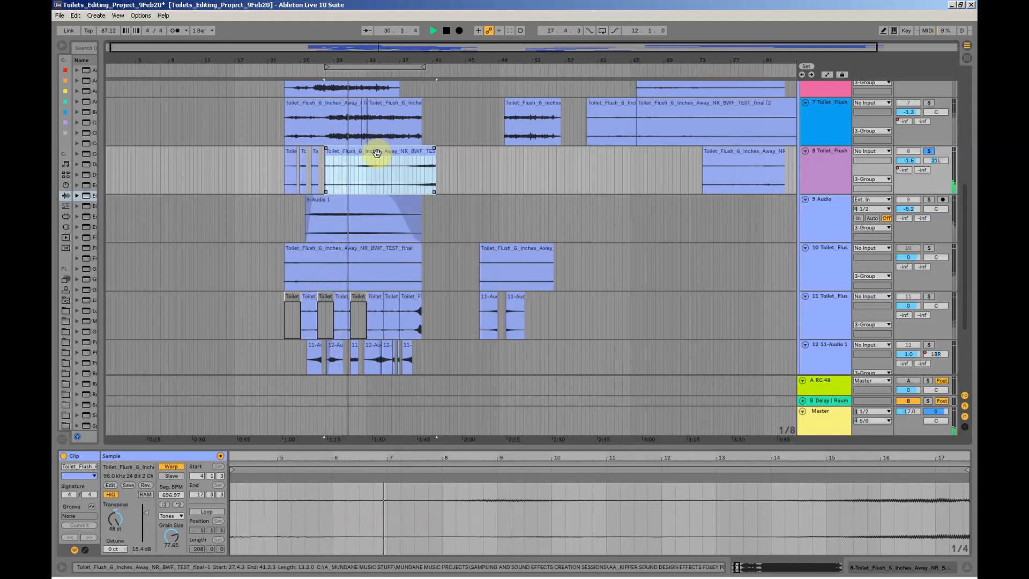
{"action": "left_click", "coordinate": [738, 155]}
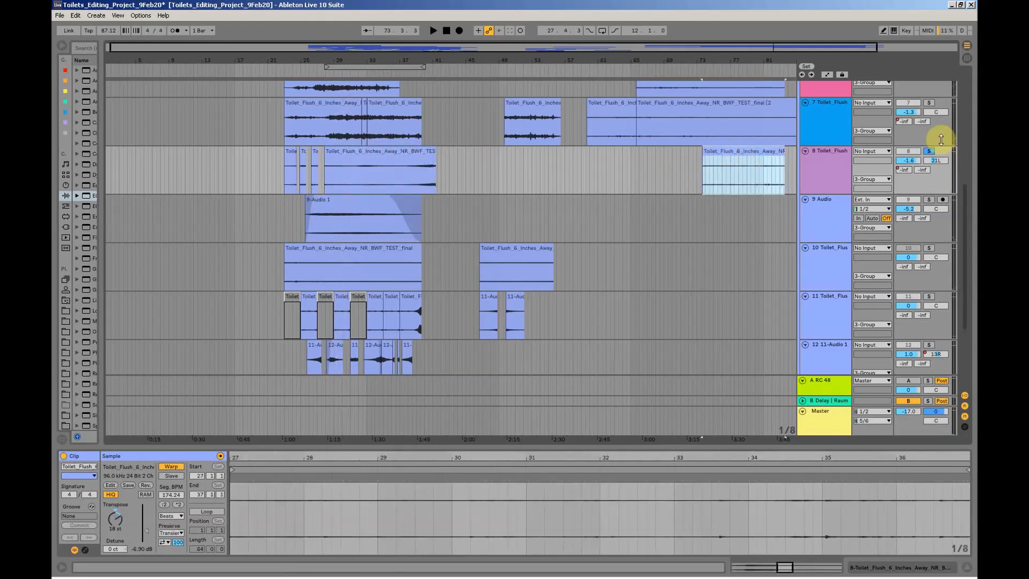
- Arm track 9 for recording and set its audio input to Resampling
{"action": "left_click_drag", "start_coordinate": [778, 60], "coordinate": [728, 63]}
{"action": "left_click_drag", "start_coordinate": [962, 201], "coordinate": [967, 142]}
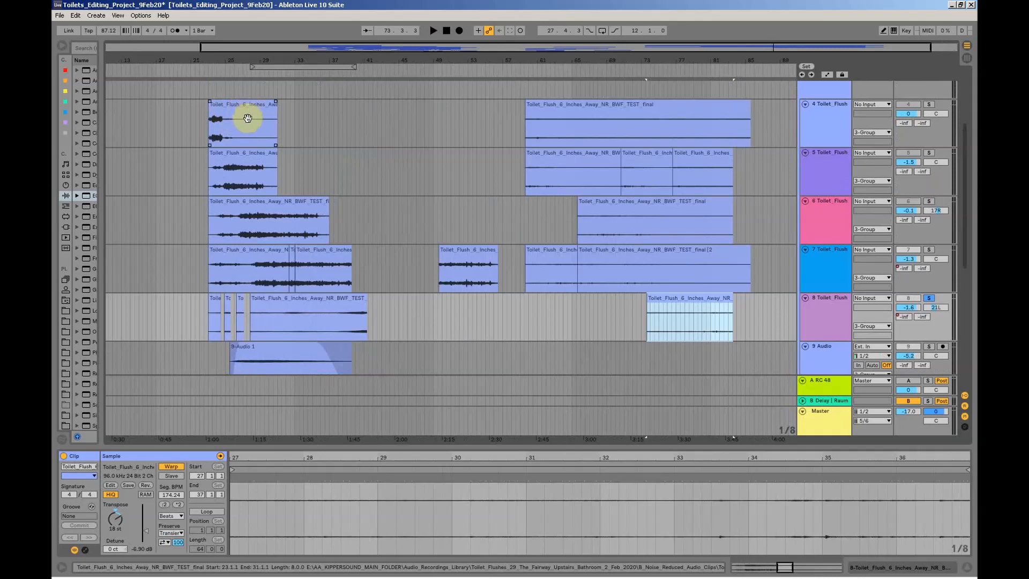
{"action": "left_click_drag", "start_coordinate": [968, 134], "coordinate": [967, 191]}
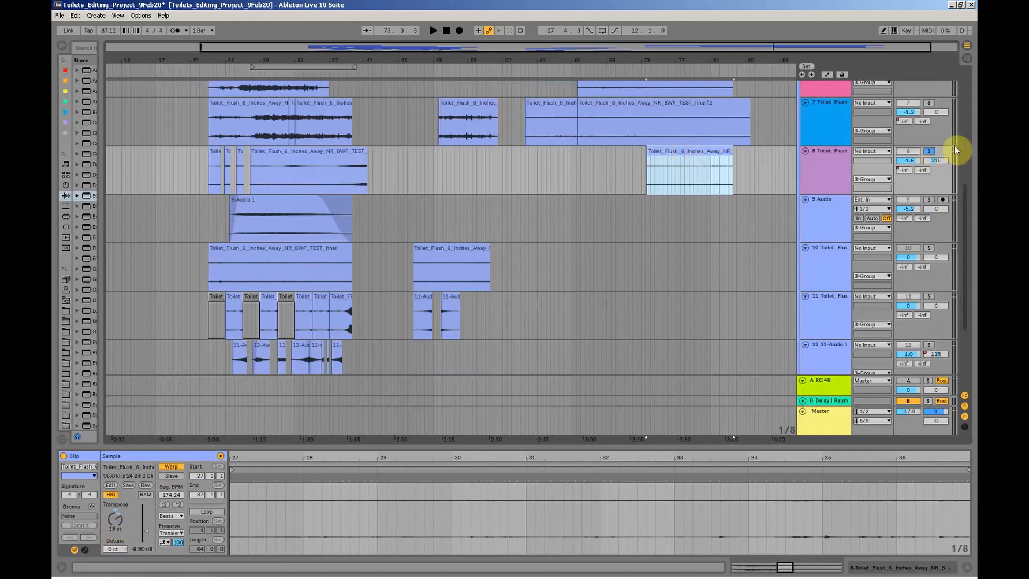
{"action": "left_click", "coordinate": [943, 201]}
{"action": "left_click", "coordinate": [872, 199]}
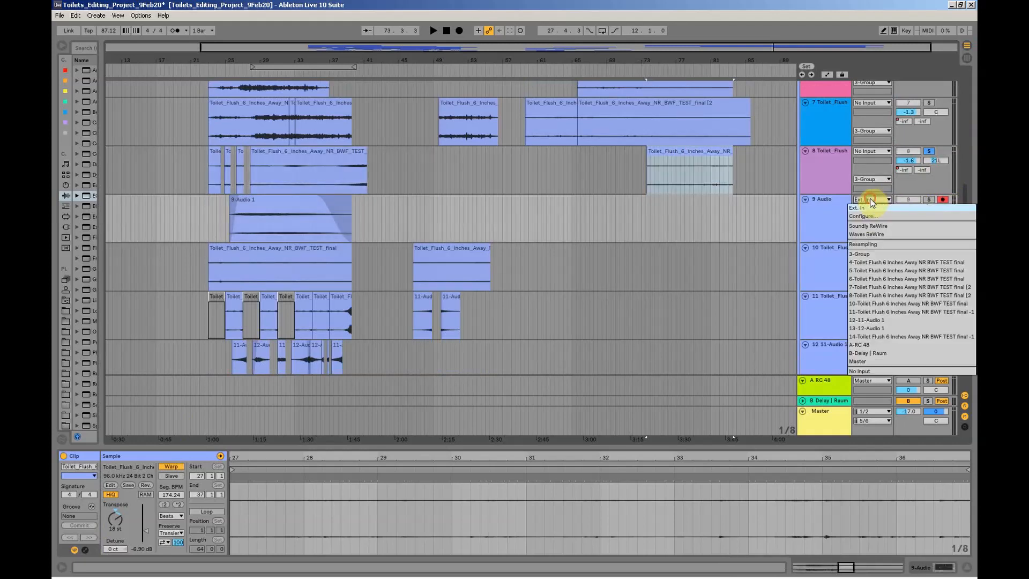
{"action": "left_click", "coordinate": [863, 244]}
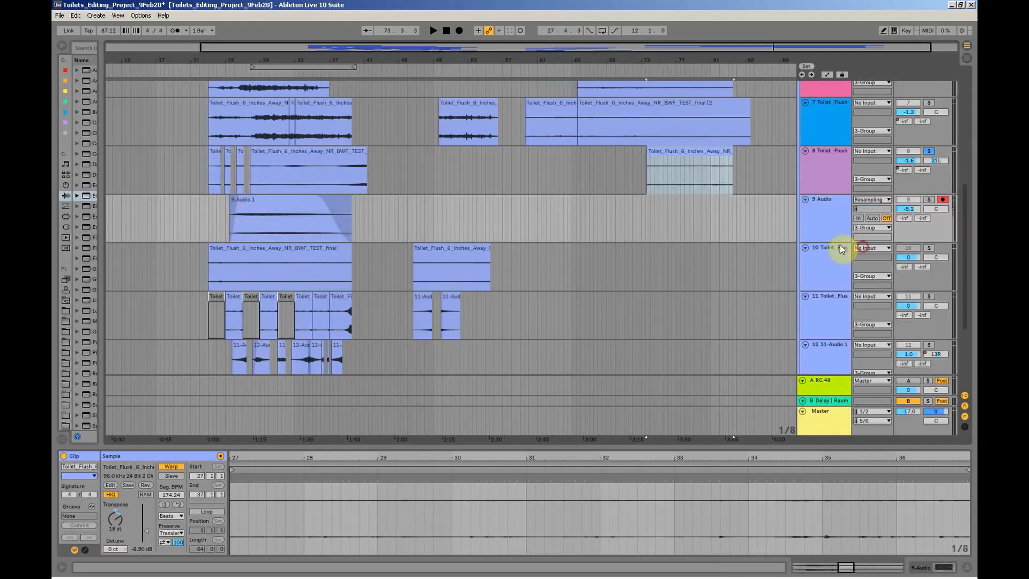
- Set track 8's bar 73 clip to Tones warp mode and record it onto track 9 while sweeping its transpose to 23 st
{"action": "left_click", "coordinate": [687, 152]}
{"action": "left_click", "coordinate": [689, 151]}
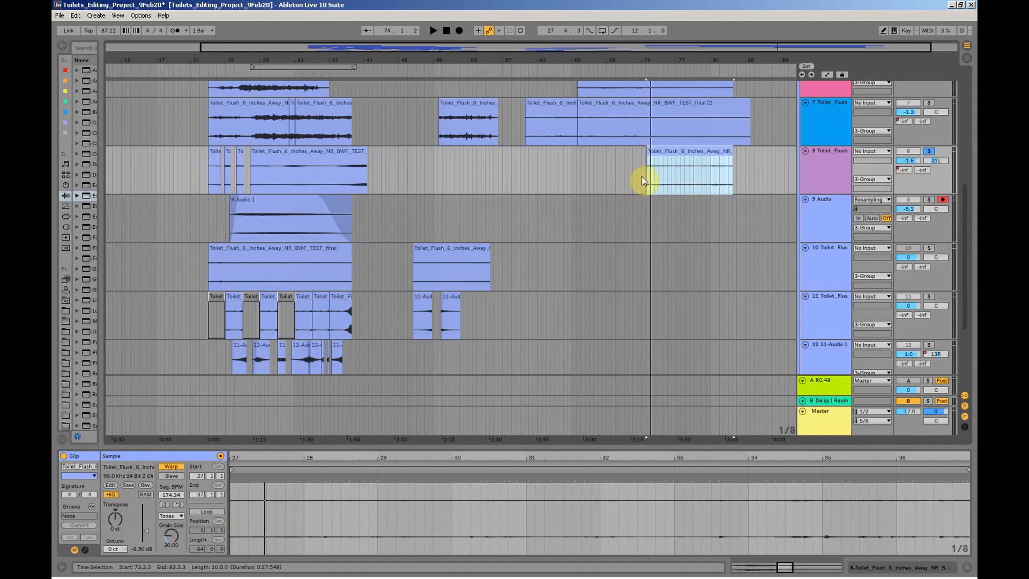
{"action": "left_click", "coordinate": [459, 31]}
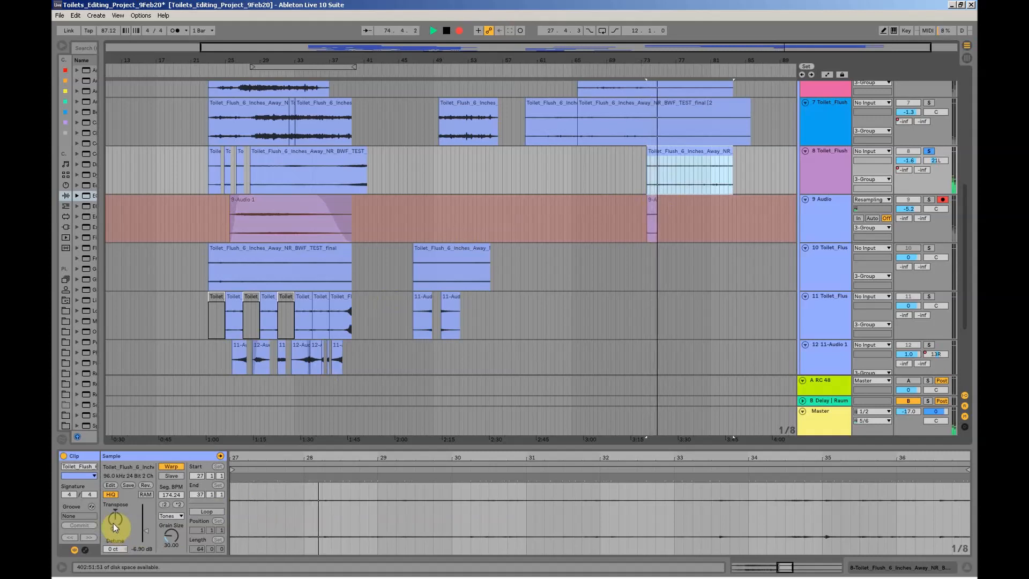
{"action": "mouse_move", "coordinate": [114, 523]}
{"action": "left_mouse_down"}
{"action": "mouse_move", "coordinate": [114, 483]}
{"action": "mouse_move", "coordinate": [114, 528]}
{"action": "mouse_move", "coordinate": [114, 488]}
{"action": "mouse_move", "coordinate": [114, 511]}
{"action": "mouse_move", "coordinate": [113, 491]}
{"action": "mouse_move", "coordinate": [114, 502]}
{"action": "left_mouse_up"}
{"action": "key", "text": "space"}
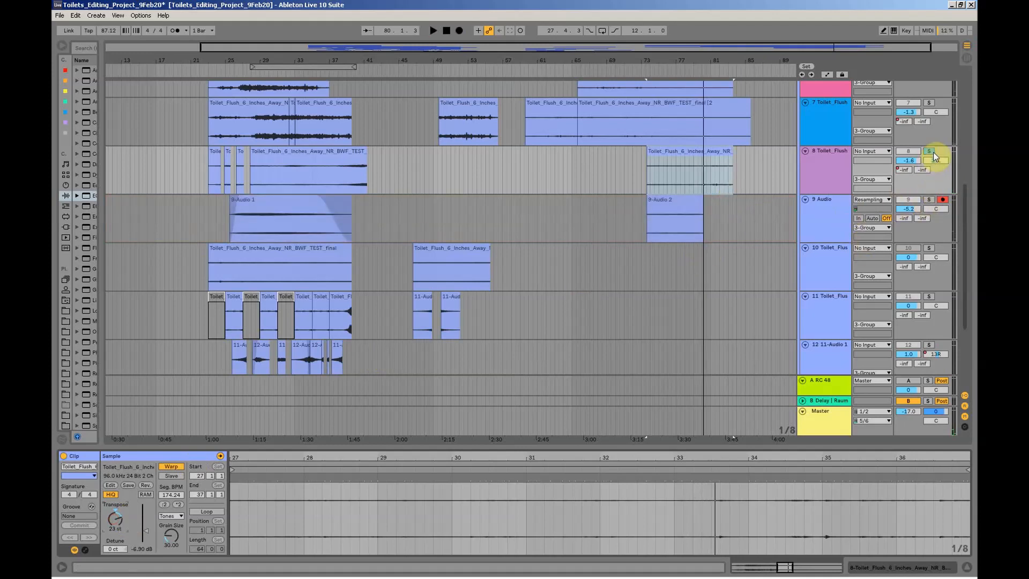
- Solo track 9 instead of track 8, audition the new recording at bar 73 and delete it
{"action": "left_click", "coordinate": [931, 152]}
{"action": "left_click", "coordinate": [929, 201]}
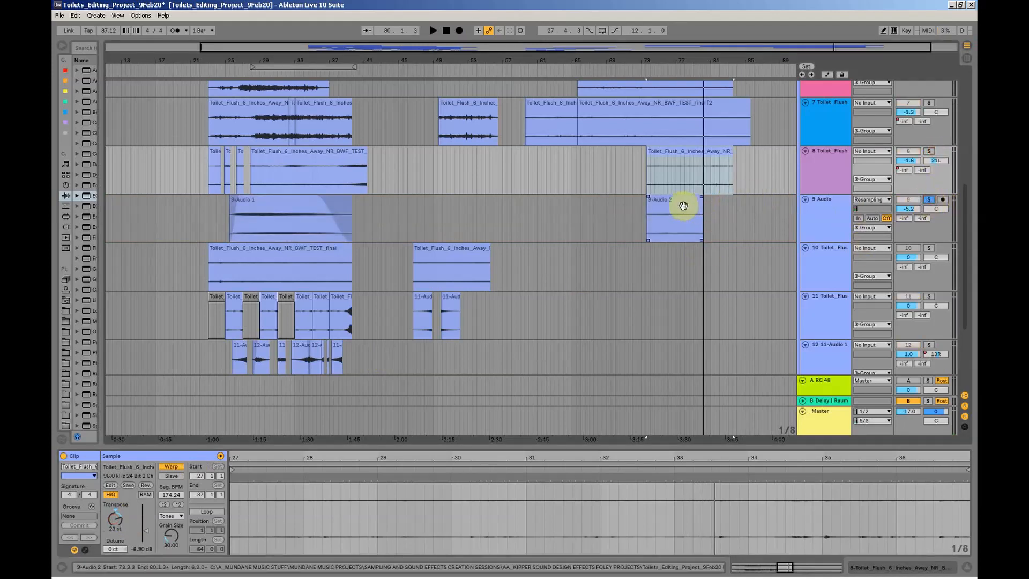
{"action": "left_click", "coordinate": [679, 201]}
{"action": "key", "text": "space"}
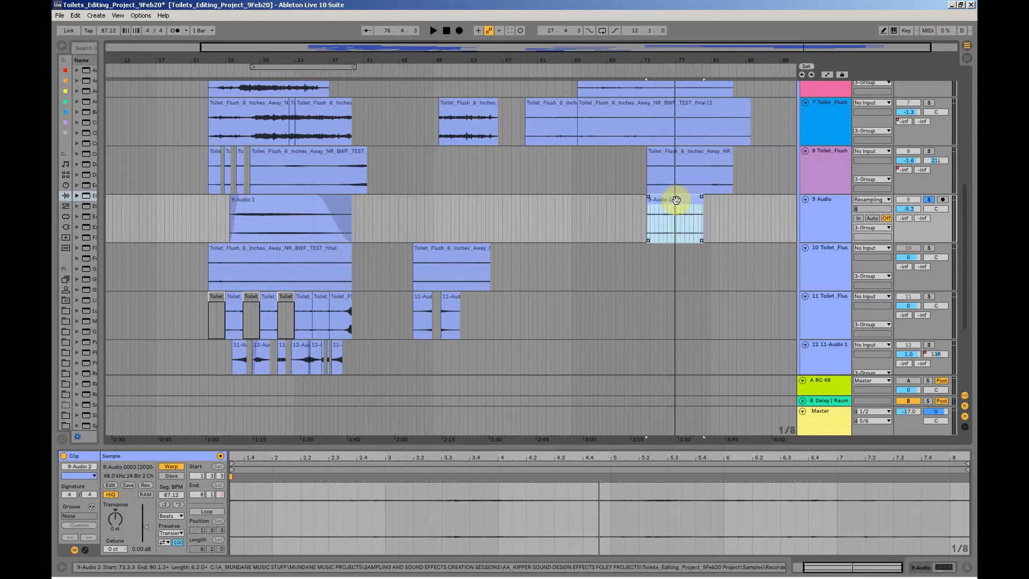
{"action": "key", "text": "Delete"}
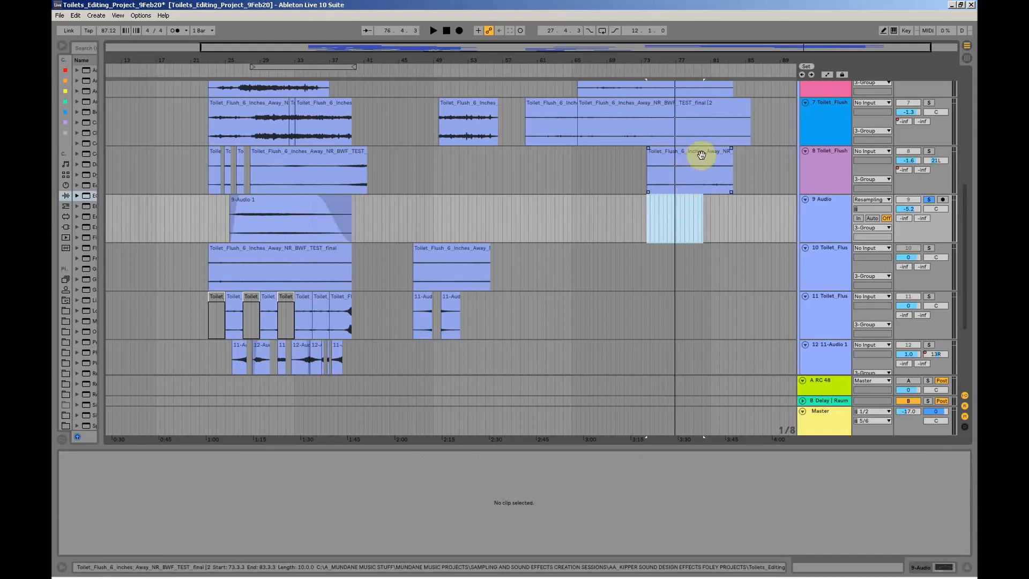
- Audition the earlier 9-Audio 1 clip at bar 25 with track 9 soloed
{"action": "left_click", "coordinate": [928, 199]}
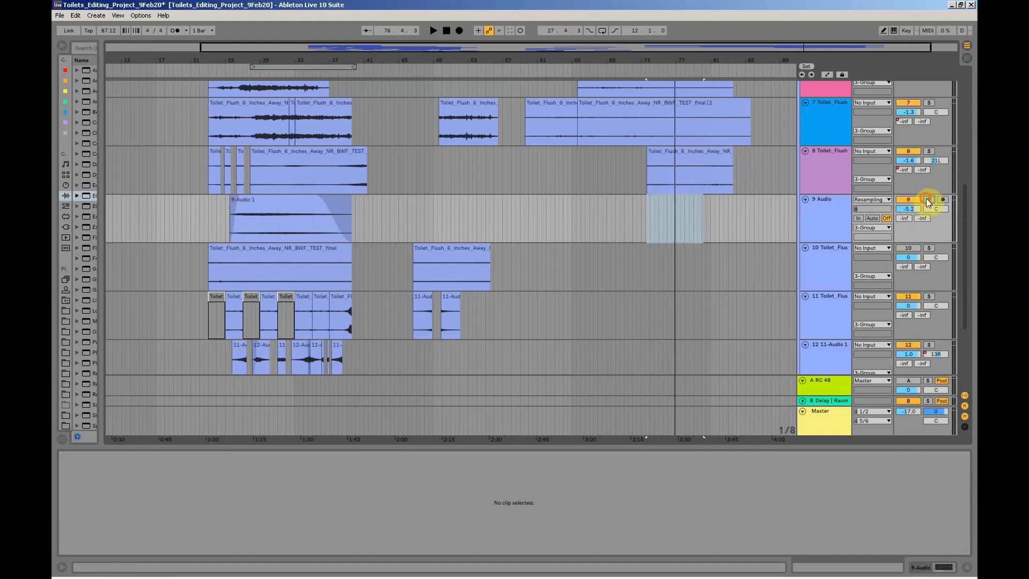
{"action": "left_click", "coordinate": [283, 217]}
{"action": "left_click", "coordinate": [276, 199]}
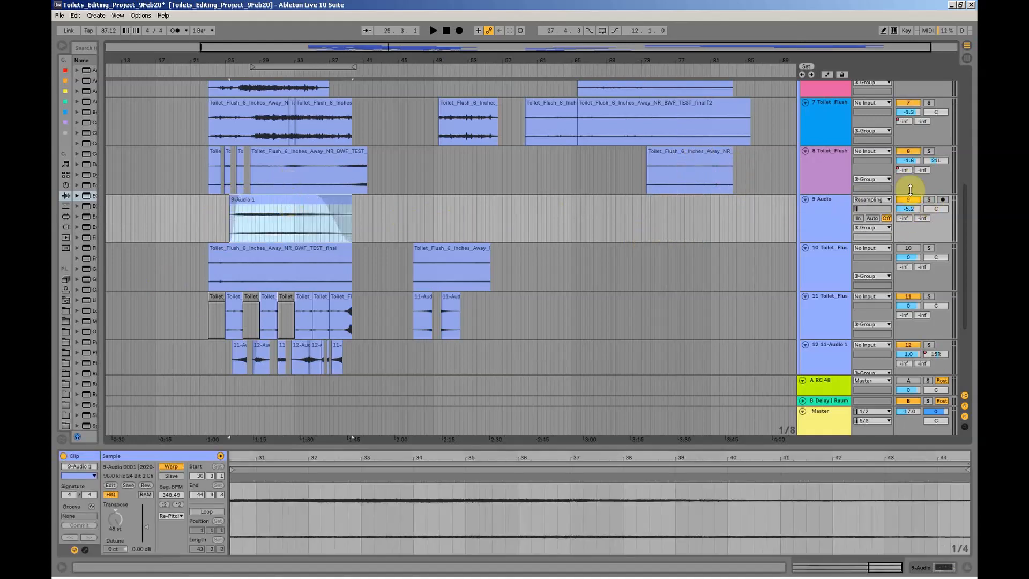
{"action": "left_click", "coordinate": [928, 200]}
{"action": "left_click", "coordinate": [277, 200]}
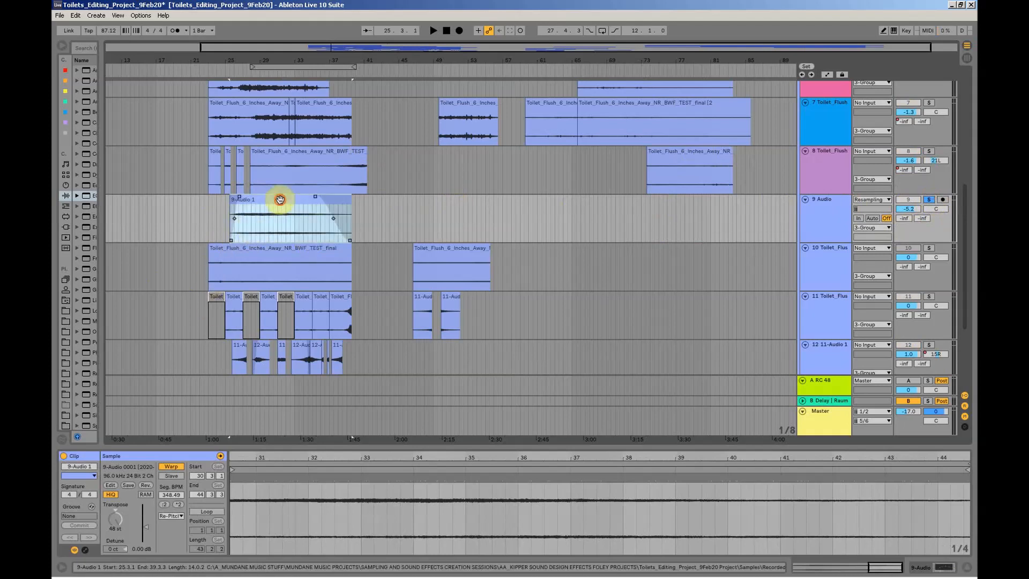
{"action": "key", "text": "space"}
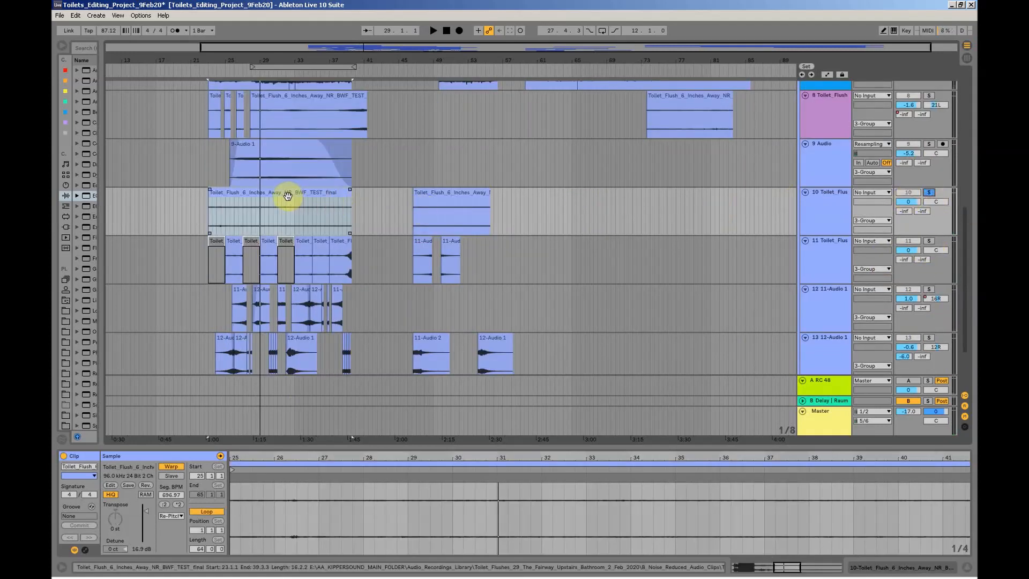
- Audition the first clip on soloed track 10 and switch the track's solo off
{"action": "left_click", "coordinate": [286, 195]}
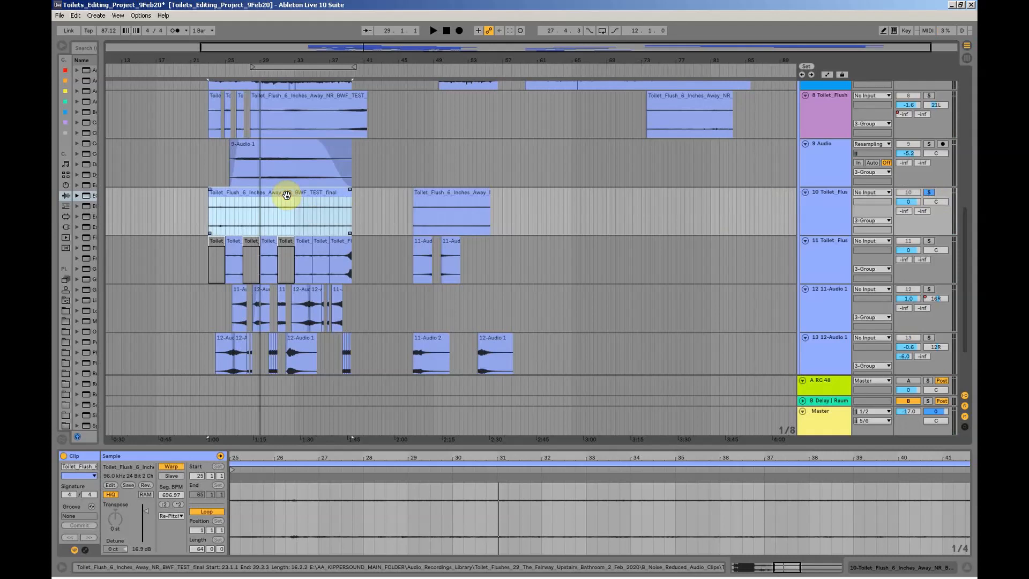
{"action": "key", "text": "space"}
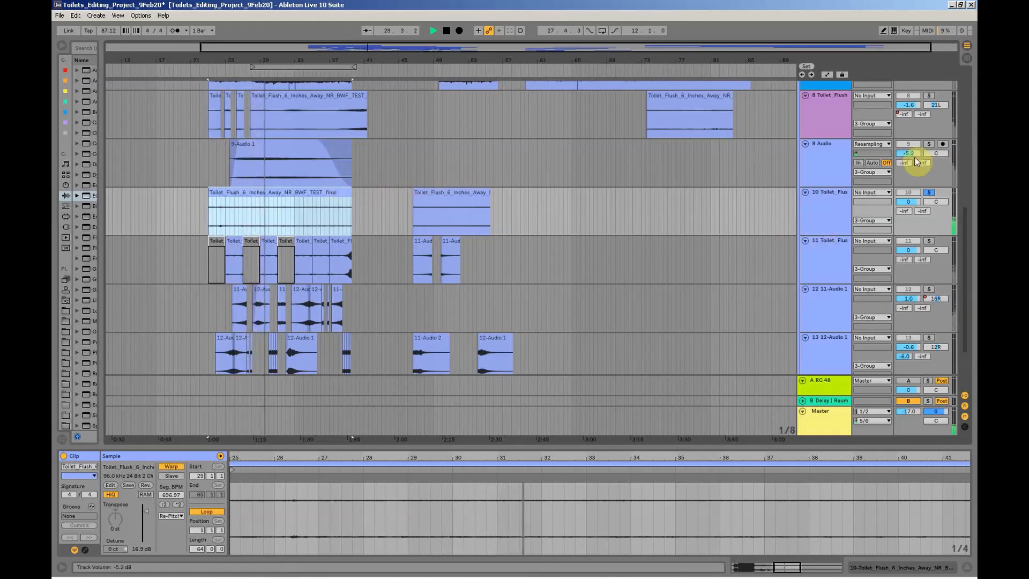
{"action": "left_click", "coordinate": [929, 193]}
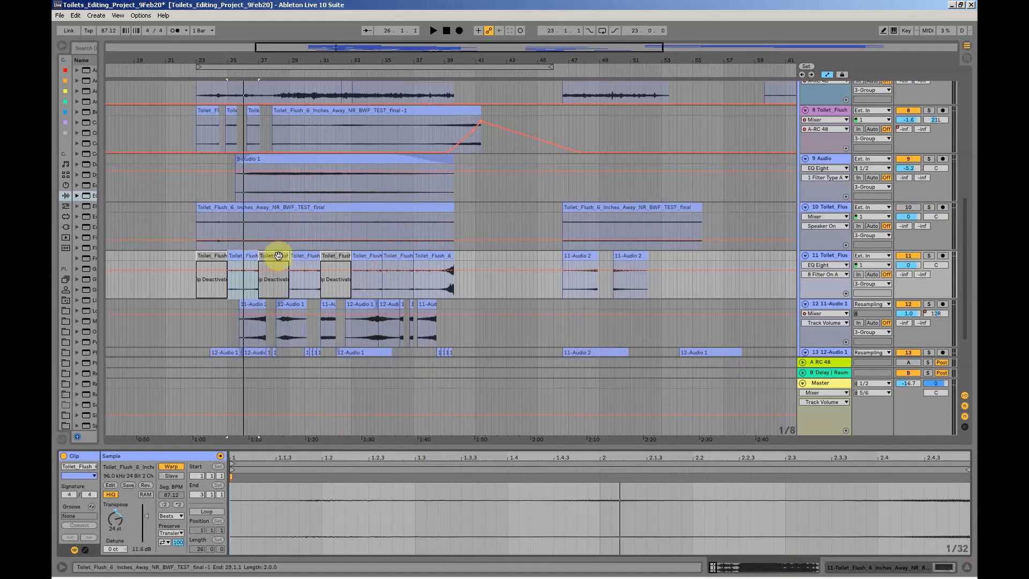
- Solo track 11 and audition its active clip at bar 25 and its clip at bar 37
{"action": "left_click", "coordinate": [928, 256]}
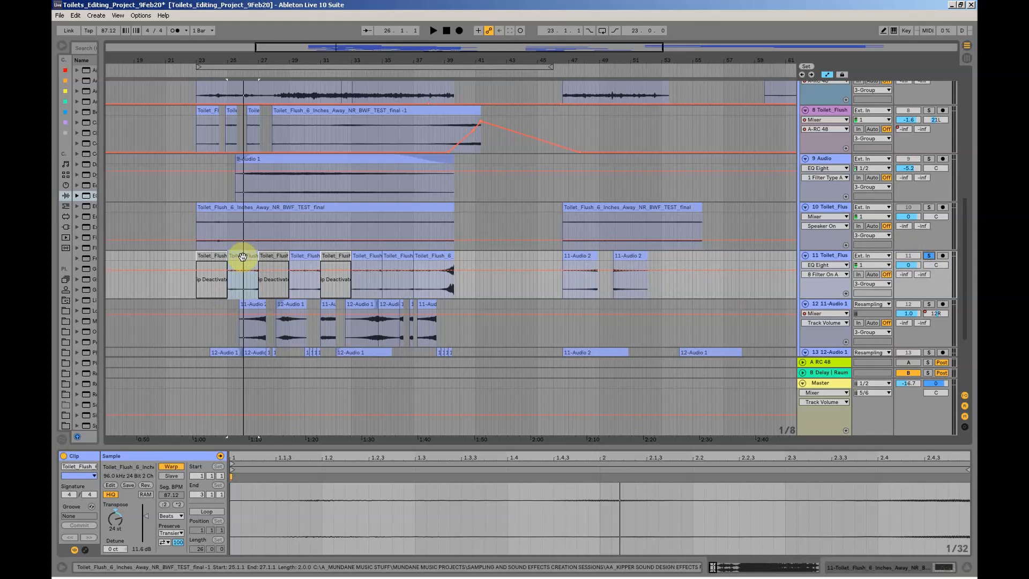
{"action": "key", "text": "space"}
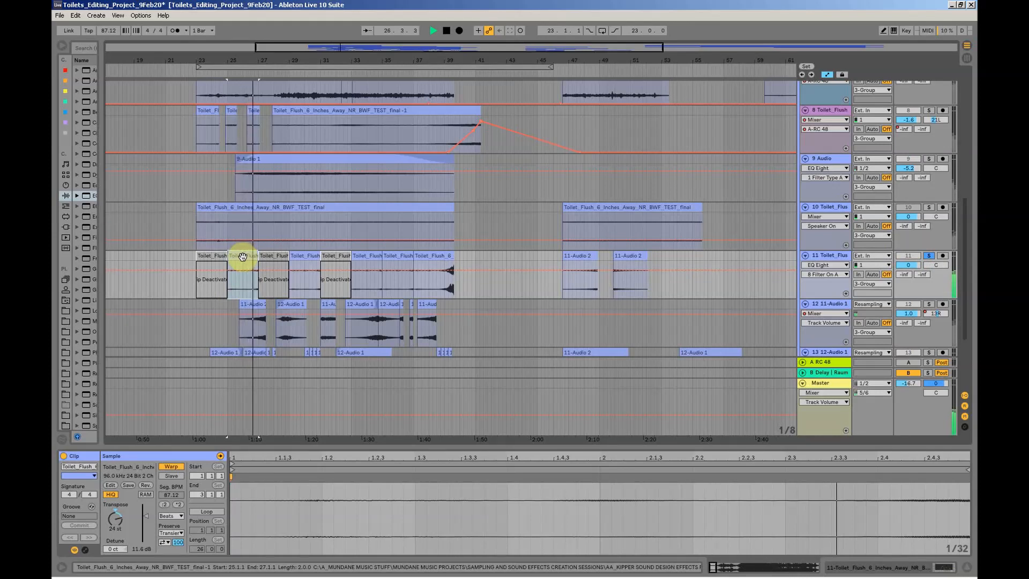
{"action": "key", "text": "space"}
{"action": "left_click", "coordinate": [434, 257]}
{"action": "key", "text": "space"}
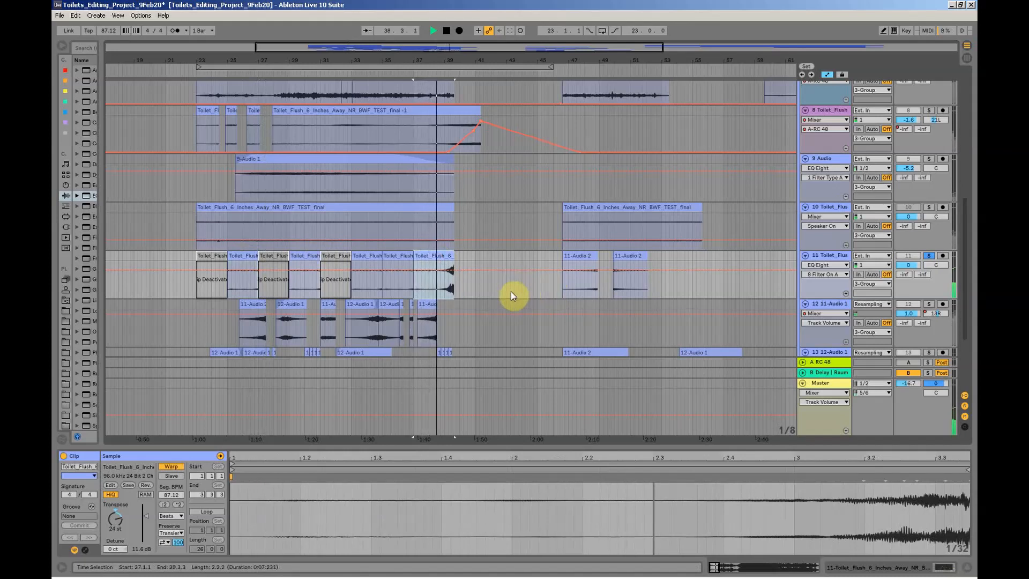
{"action": "key", "text": "space"}
- Audition the first 11-Audio 2 clip at bar 25 on soloed track 12
{"action": "left_click", "coordinate": [253, 305]}
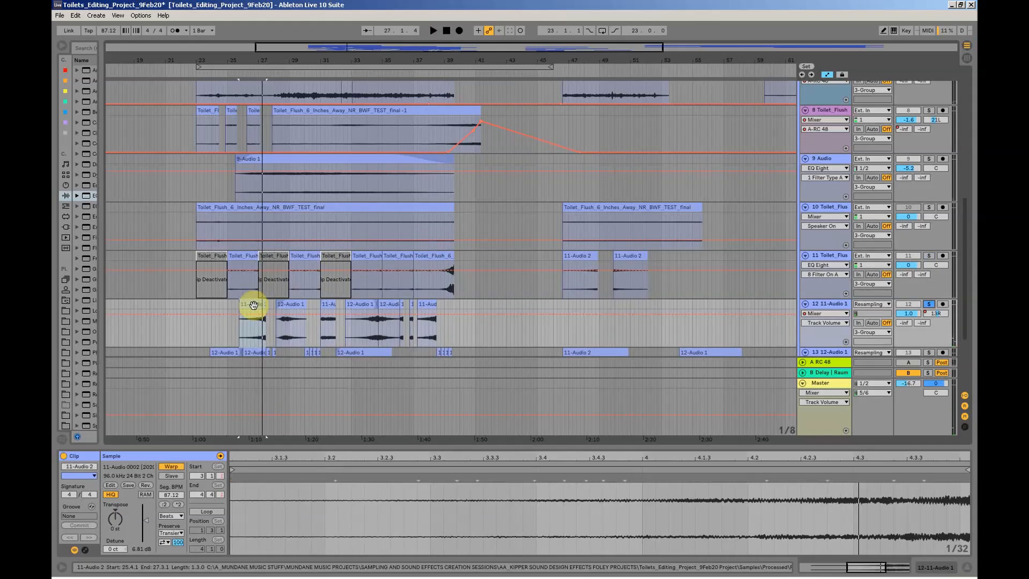
{"action": "left_click", "coordinate": [243, 329]}
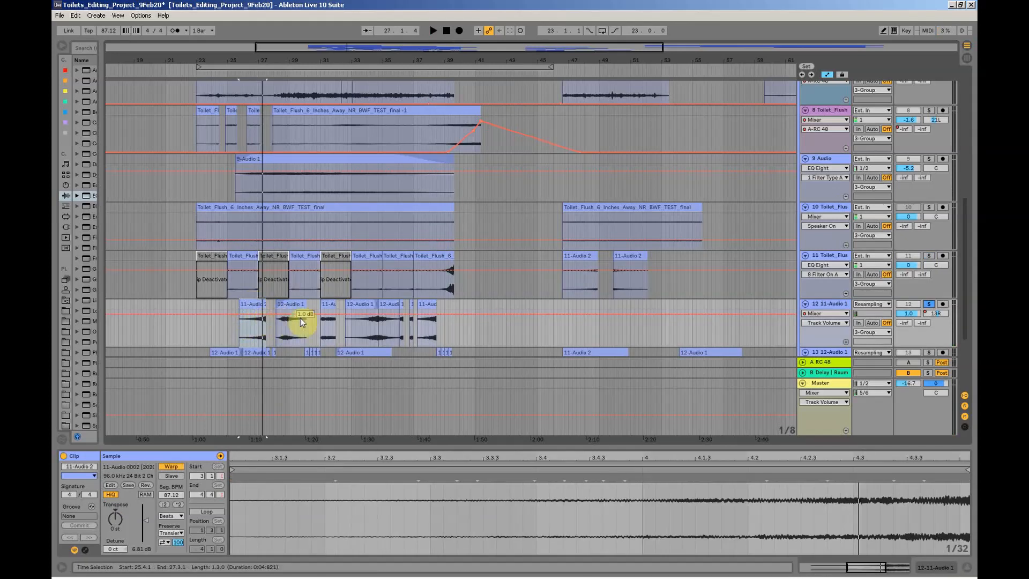
{"action": "left_click", "coordinate": [251, 306]}
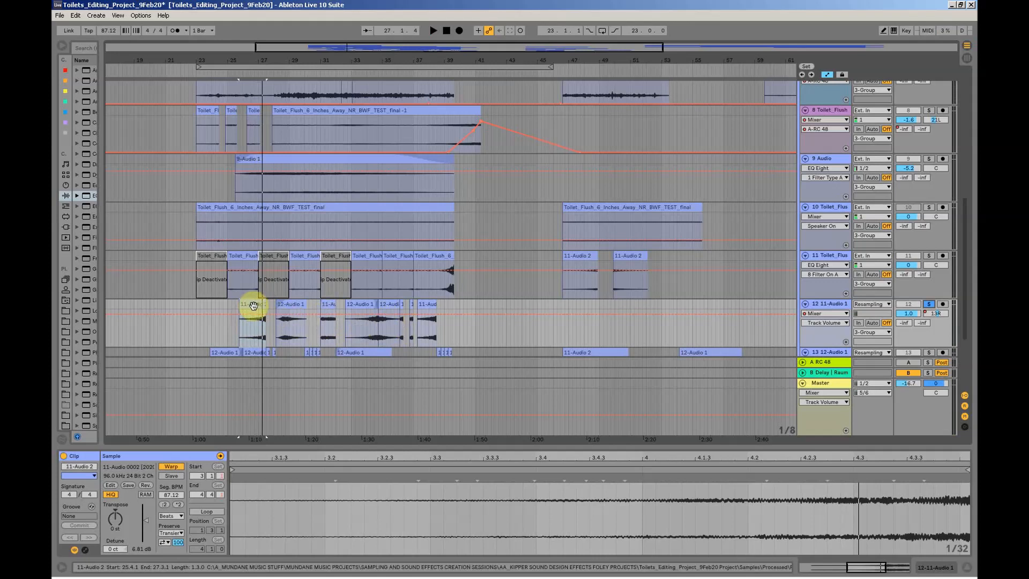
- Solo track 7, audition its first clip at bar 23 for comparison and switch the track's solo off
{"action": "left_click_drag", "start_coordinate": [969, 229], "coordinate": [972, 155]}
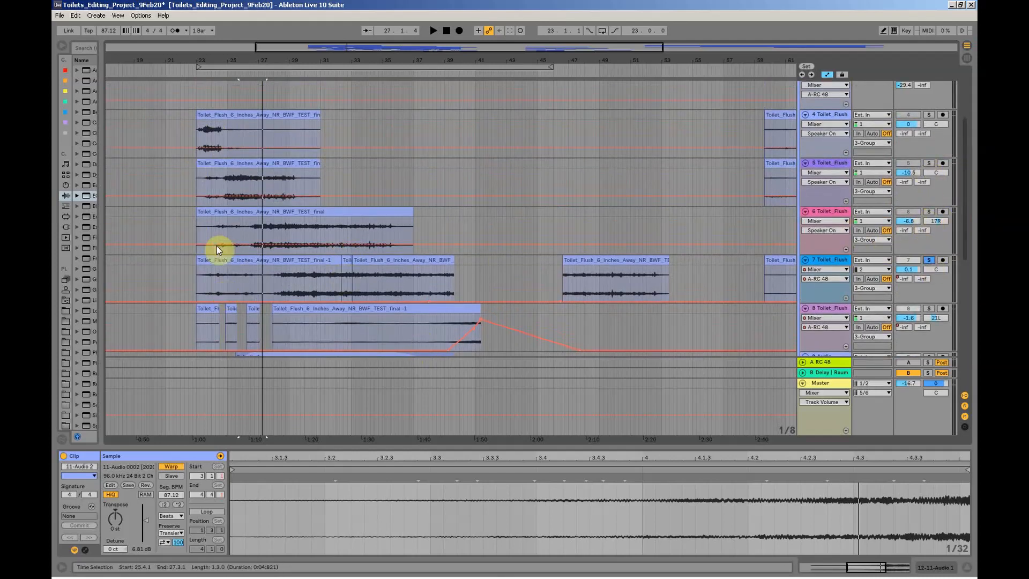
{"action": "left_click", "coordinate": [221, 262]}
{"action": "key", "text": "space"}
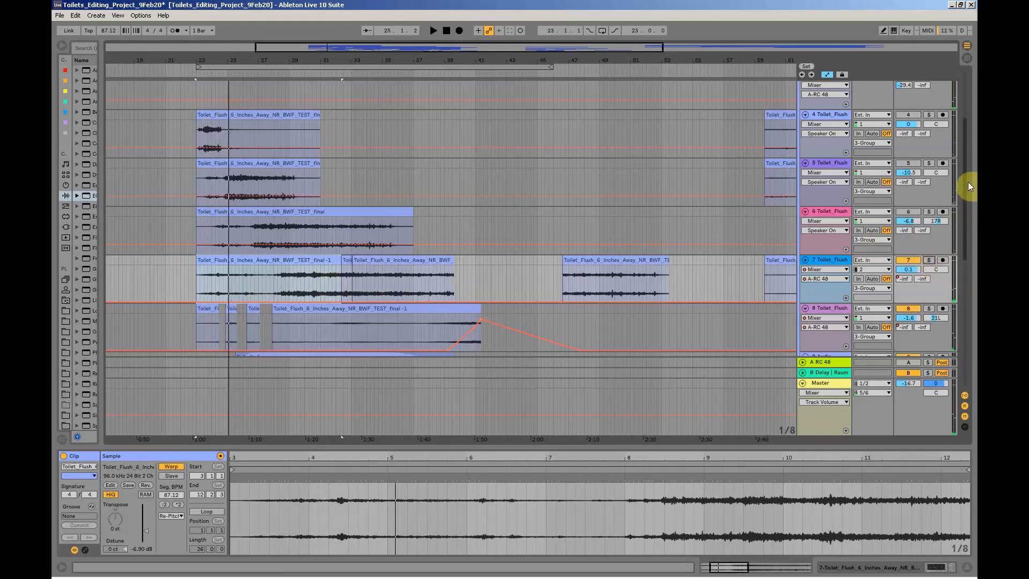
- Solo track 13 and audition its first 12-Audio 1 clip, just before bar 24
{"action": "left_click_drag", "start_coordinate": [964, 181], "coordinate": [966, 316]}
{"action": "left_click", "coordinate": [227, 246]}
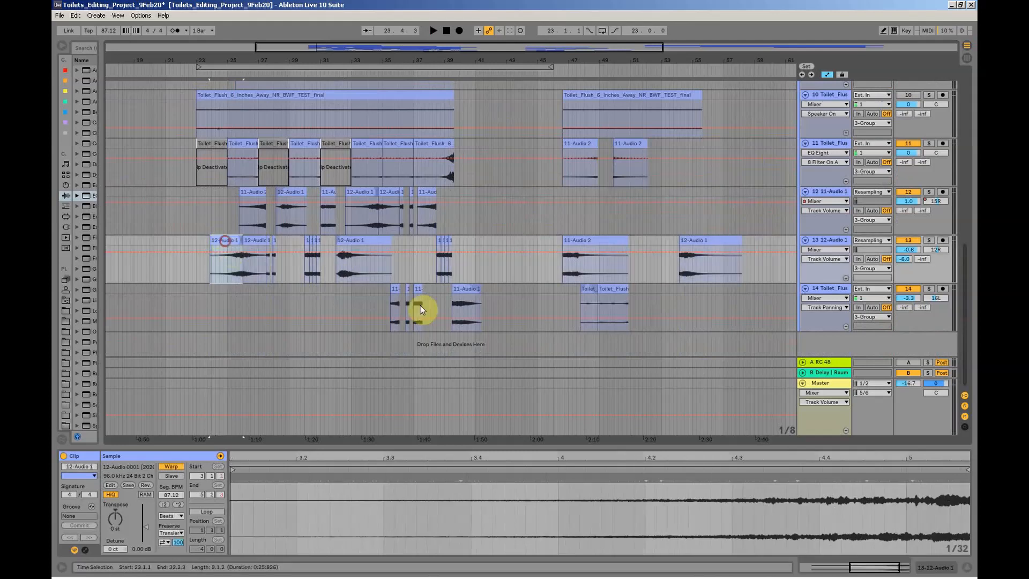
{"action": "left_click", "coordinate": [928, 240]}
{"action": "key", "text": "space"}
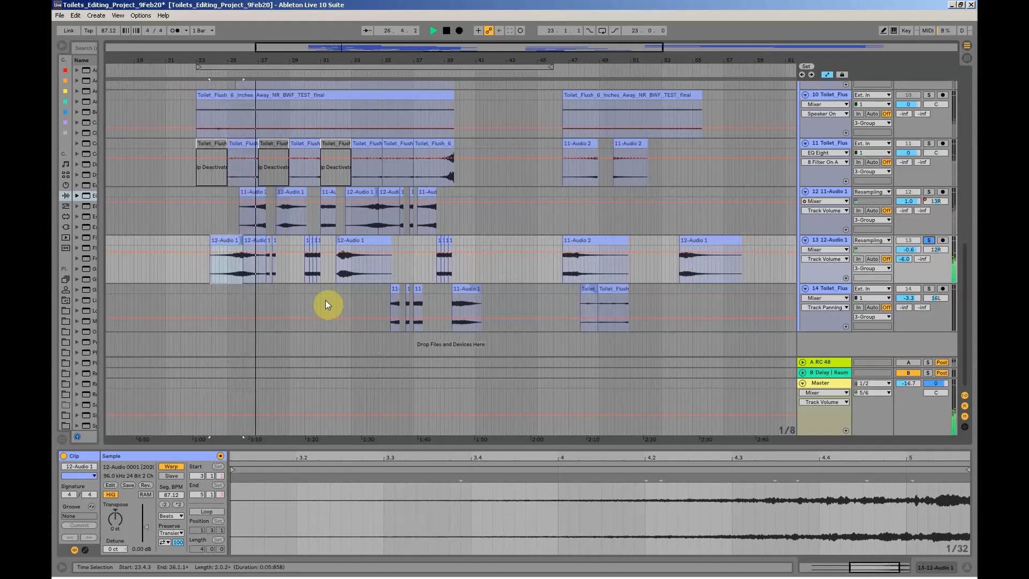
{"action": "key", "text": "space"}
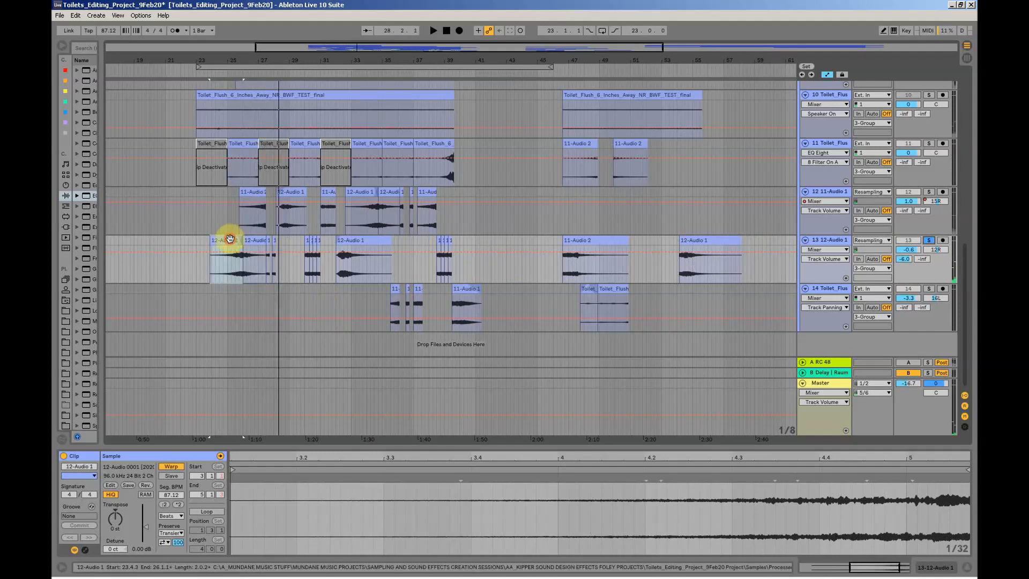
- Audition the second 12-Audio 1 clip at bar 26 on soloed track 13
{"action": "left_click_drag", "start_coordinate": [229, 60], "coordinate": [326, 62]}
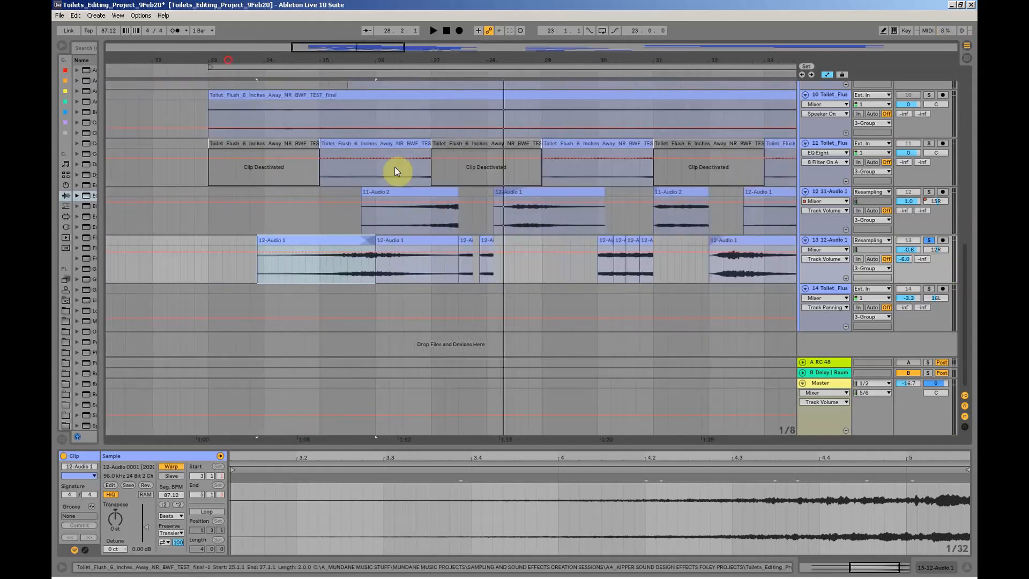
{"action": "left_click", "coordinate": [413, 240]}
{"action": "key", "text": "space"}
{"action": "left_click", "coordinate": [929, 240]}
{"action": "key", "text": "space"}
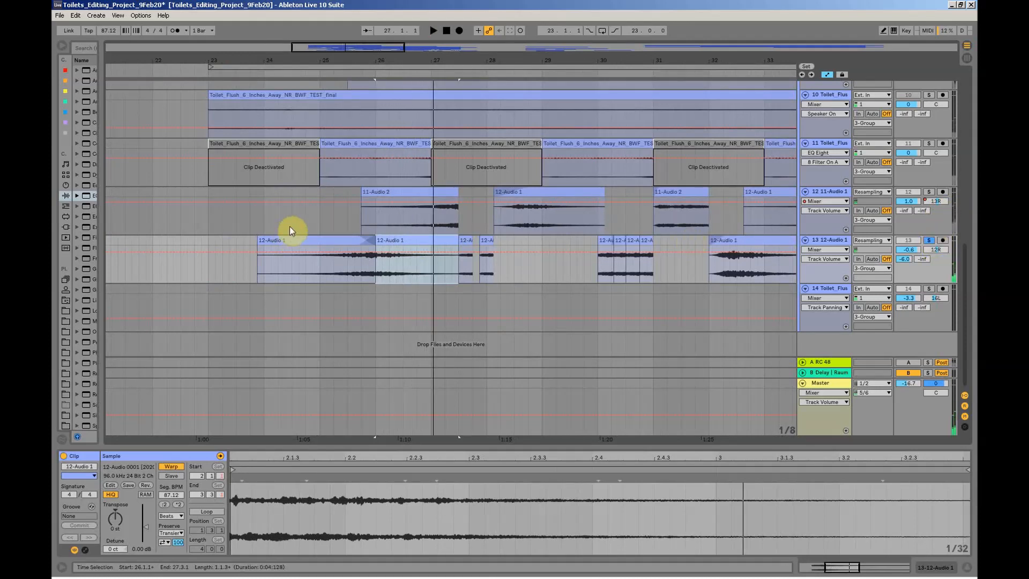
- Replay the first 12-Audio 1 clip on track 13 through its crossfade into the following clip
{"action": "left_click", "coordinate": [332, 240]}
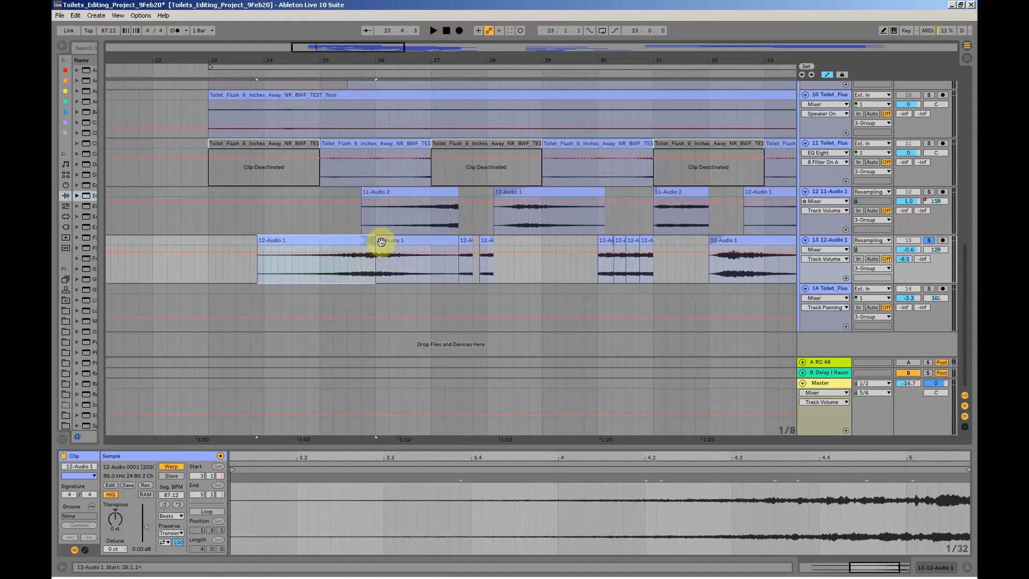
{"action": "key", "text": "space"}
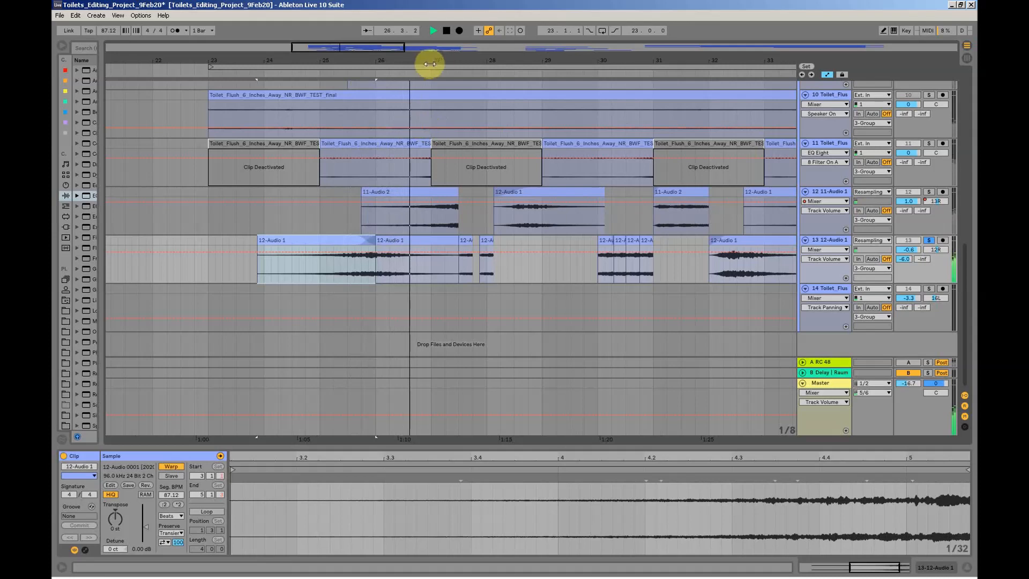
{"action": "key", "text": "space"}
{"action": "left_click_drag", "start_coordinate": [438, 60], "coordinate": [299, 20]}
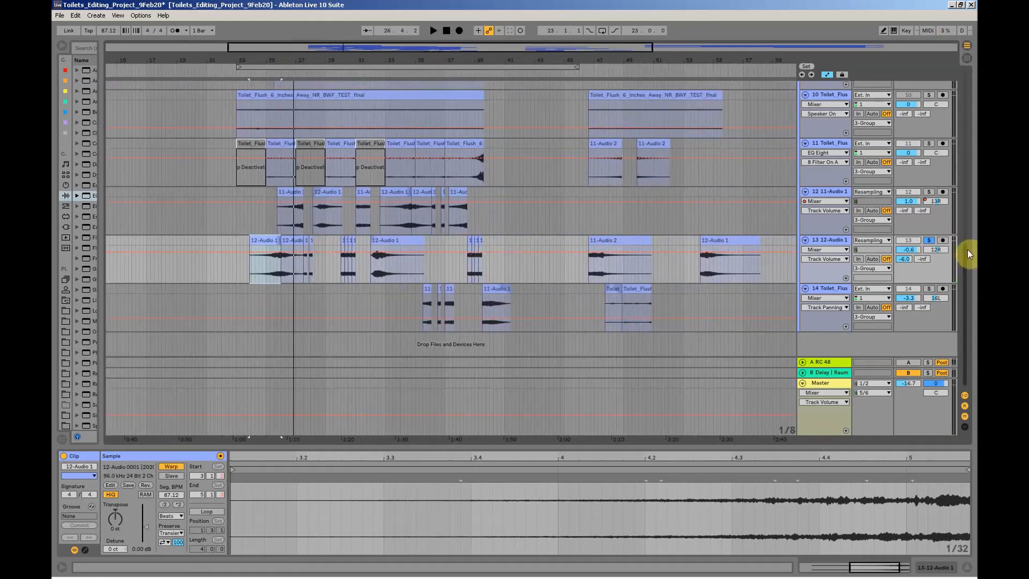
- Audition the long 12-Audio 1 clip at bar 32 on soloed track 13
{"action": "left_click_drag", "start_coordinate": [488, 61], "coordinate": [482, 230]}
{"action": "left_click", "coordinate": [287, 239]}
{"action": "key", "text": "space"}
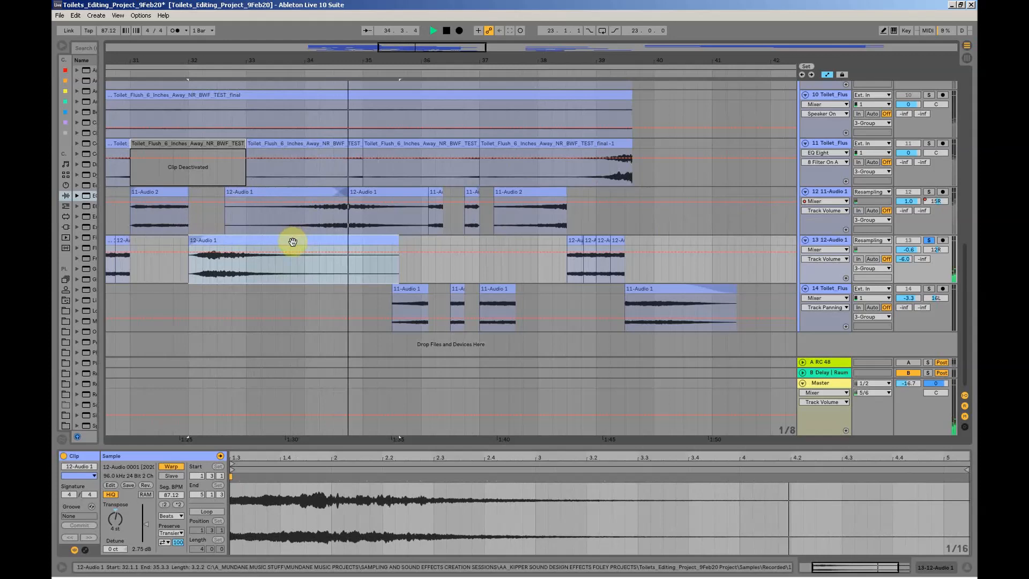
{"action": "key", "text": "space"}
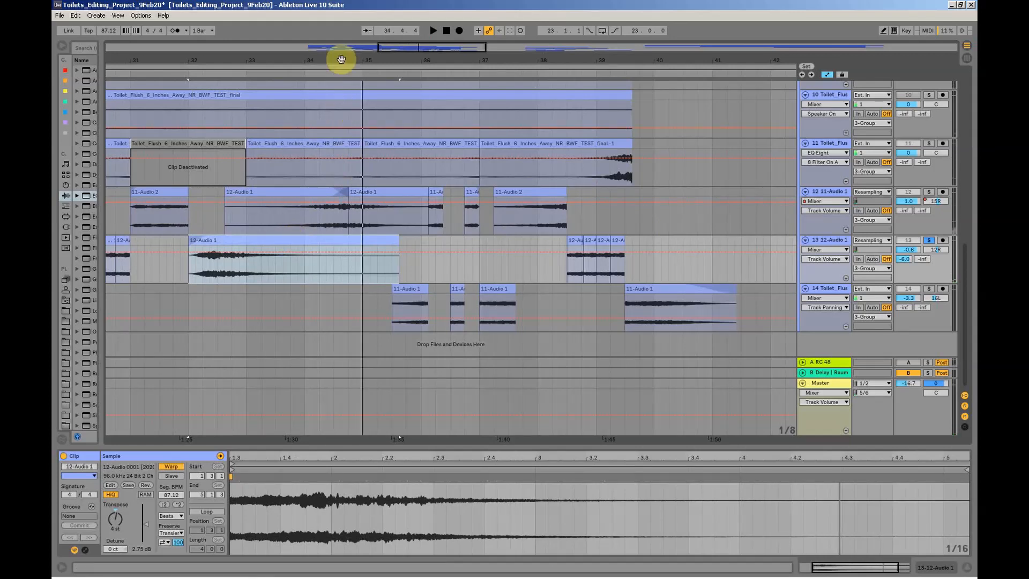
- Compare the Transpose settings of track 13's long clip at bar 32 and its first clip
{"action": "left_click_drag", "start_coordinate": [342, 60], "coordinate": [565, 33]}
{"action": "left_click", "coordinate": [532, 240]}
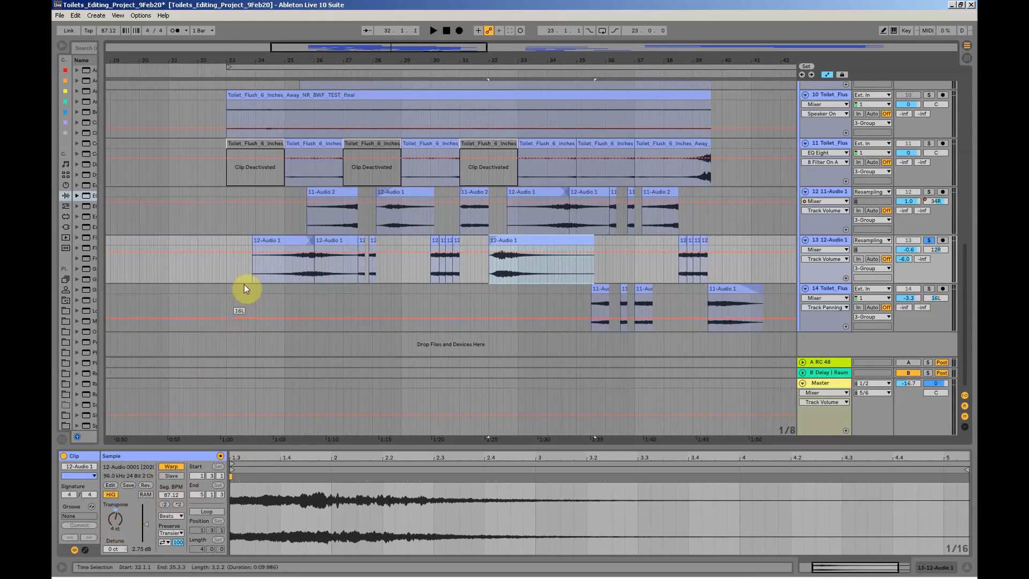
{"action": "left_click", "coordinate": [280, 239]}
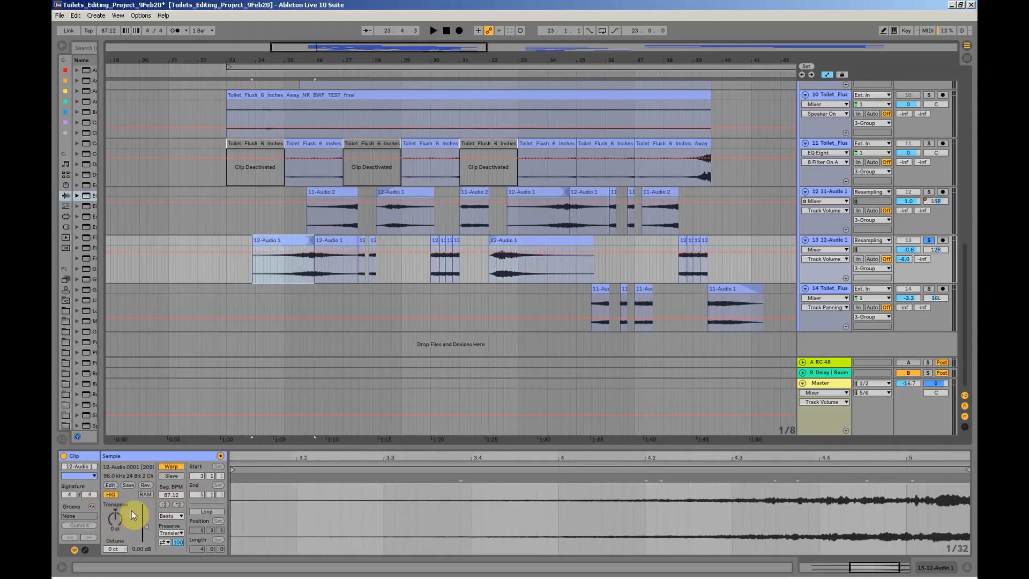
- Audition the run of short 12-Audio 1 clips from bar 38 on soloed track 13
{"action": "left_click_drag", "start_coordinate": [714, 62], "coordinate": [714, 102]}
{"action": "left_click_drag", "start_coordinate": [645, 101], "coordinate": [533, 88]}
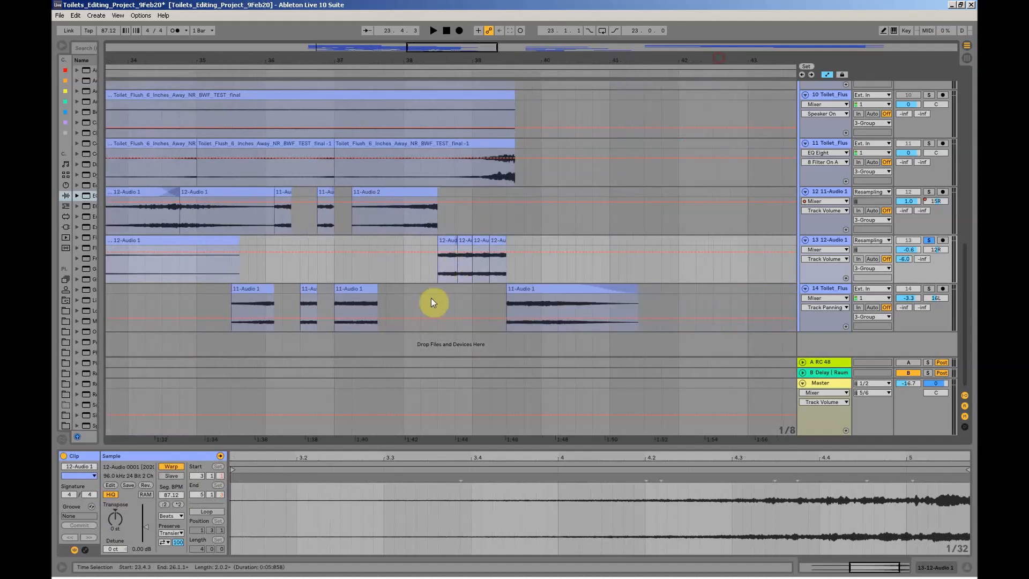
{"action": "left_click", "coordinate": [446, 239]}
{"action": "left_click", "coordinate": [928, 241]}
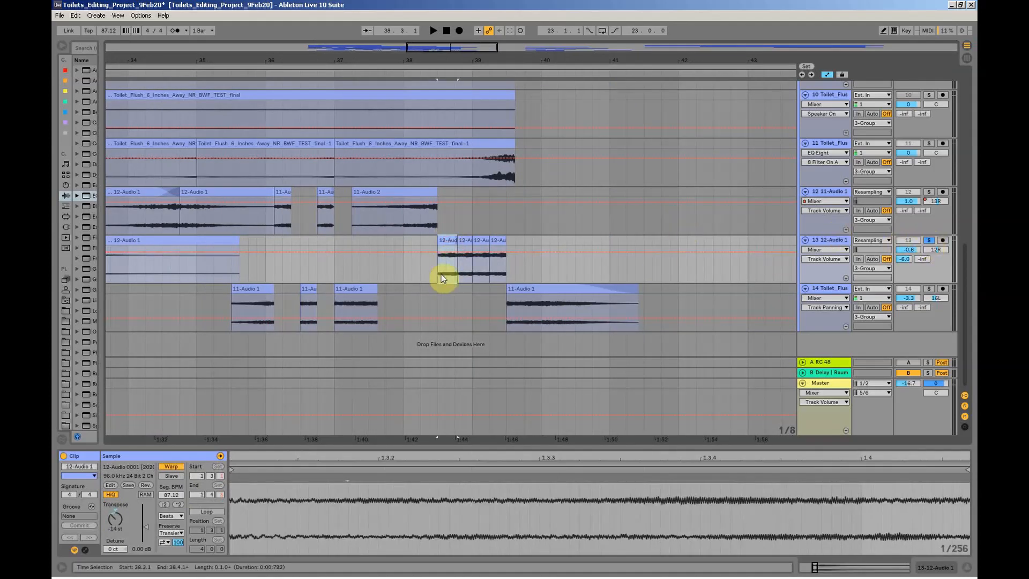
{"action": "key", "text": "space"}
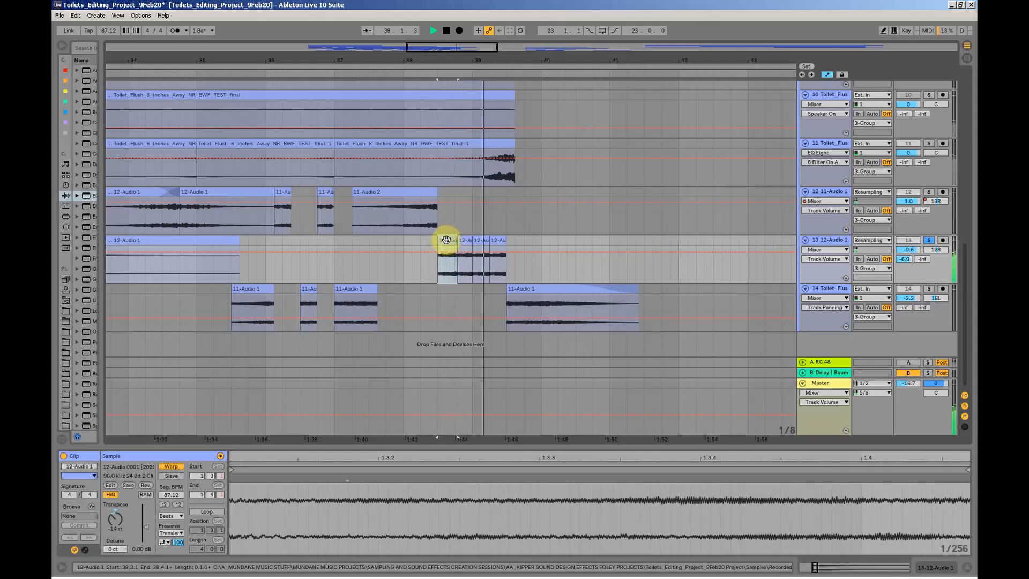
{"action": "key", "text": "space"}
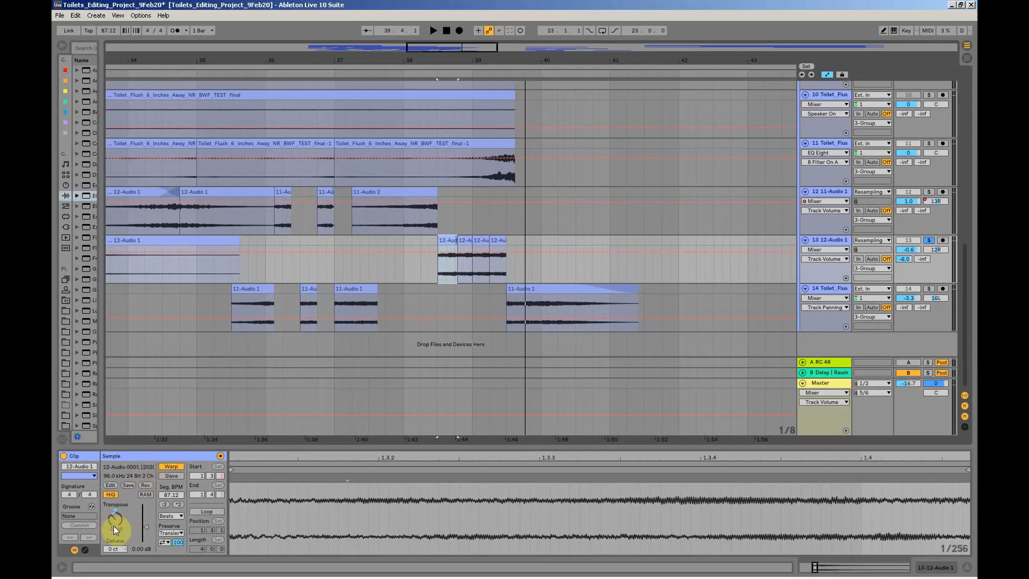
- Check the Transpose settings of the individual short 12-Audio 1 clips between bars 38 and 39
{"action": "left_click", "coordinate": [467, 238]}
{"action": "left_click", "coordinate": [479, 240]}
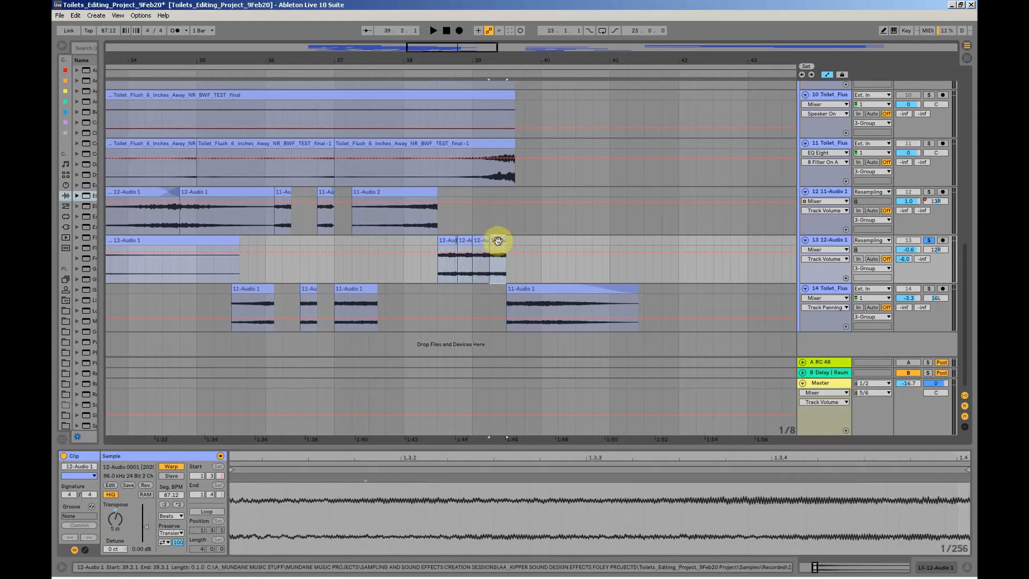
{"action": "left_click", "coordinate": [449, 241]}
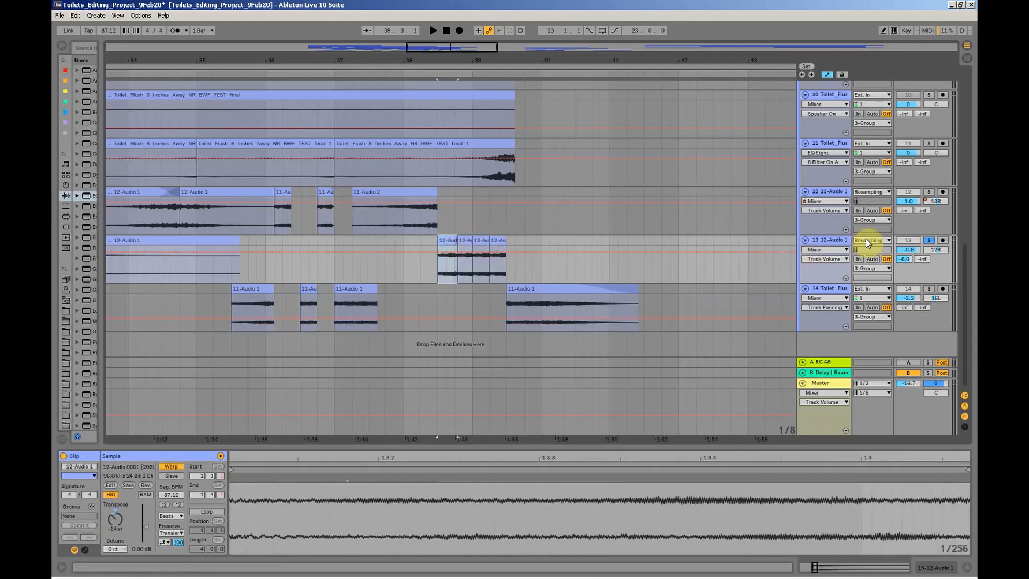
- Solo track 14 and audition its fading 11-Audio 1 clip at bar 39
{"action": "key", "text": "space"}
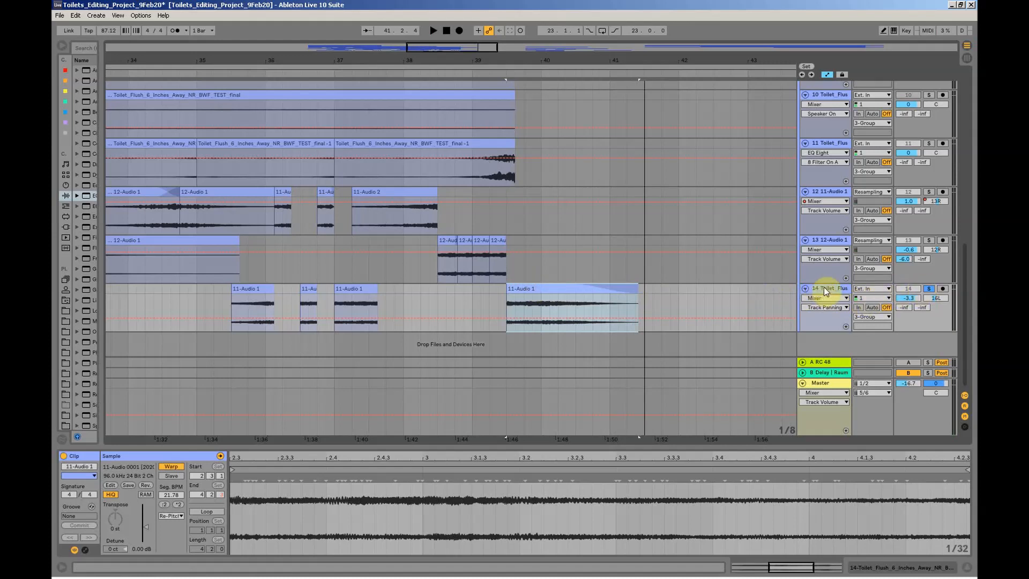
{"action": "key", "text": "space"}
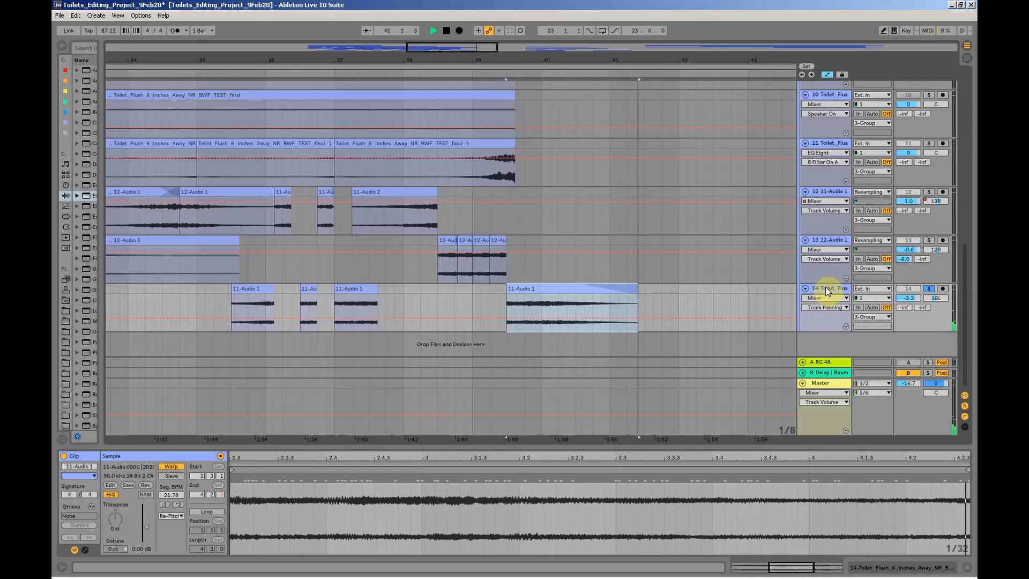
{"action": "key", "text": "space"}
- Open the RC 48 reverb on return track A, reposition its plug-in window and close it
{"action": "mouse_move", "coordinate": [629, 61]}
{"action": "left_mouse_down"}
{"action": "mouse_move", "coordinate": [775, 57]}
{"action": "mouse_move", "coordinate": [717, 27]}
{"action": "mouse_move", "coordinate": [665, 26]}
{"action": "mouse_move", "coordinate": [629, 60]}
{"action": "left_mouse_up"}
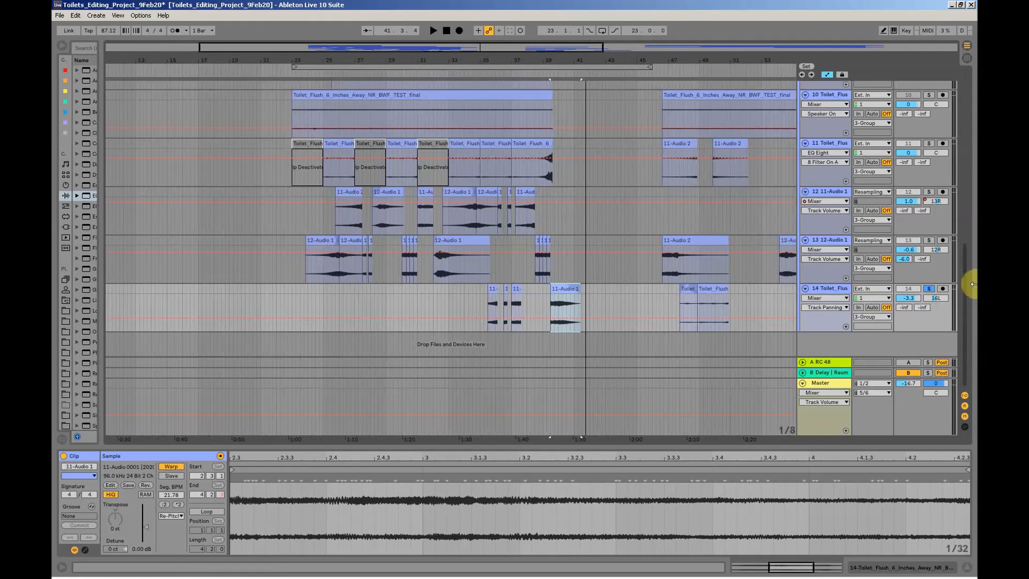
{"action": "left_click_drag", "start_coordinate": [965, 279], "coordinate": [961, 117]}
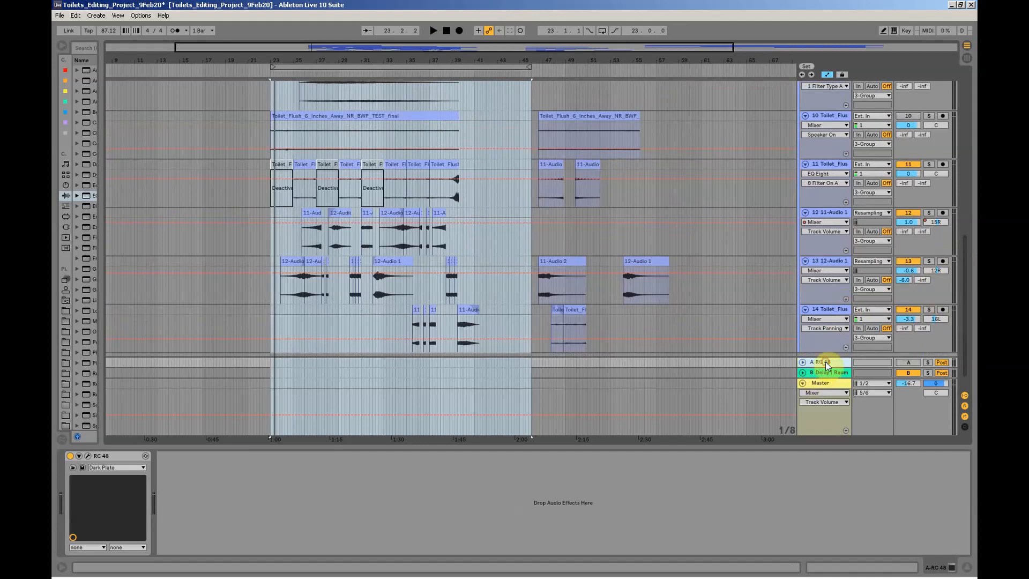
{"action": "left_click", "coordinate": [87, 456]}
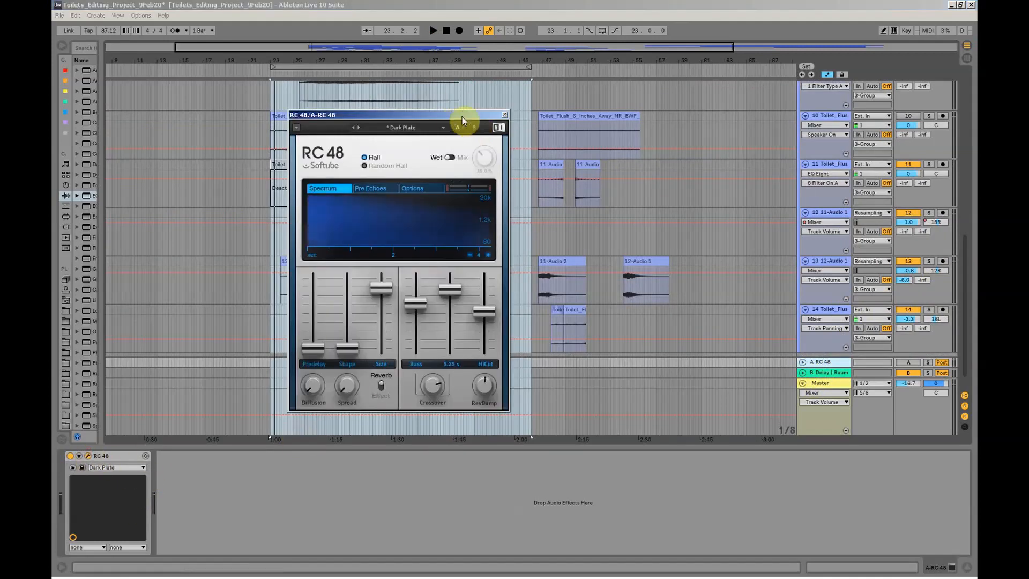
{"action": "left_click", "coordinate": [418, 112]}
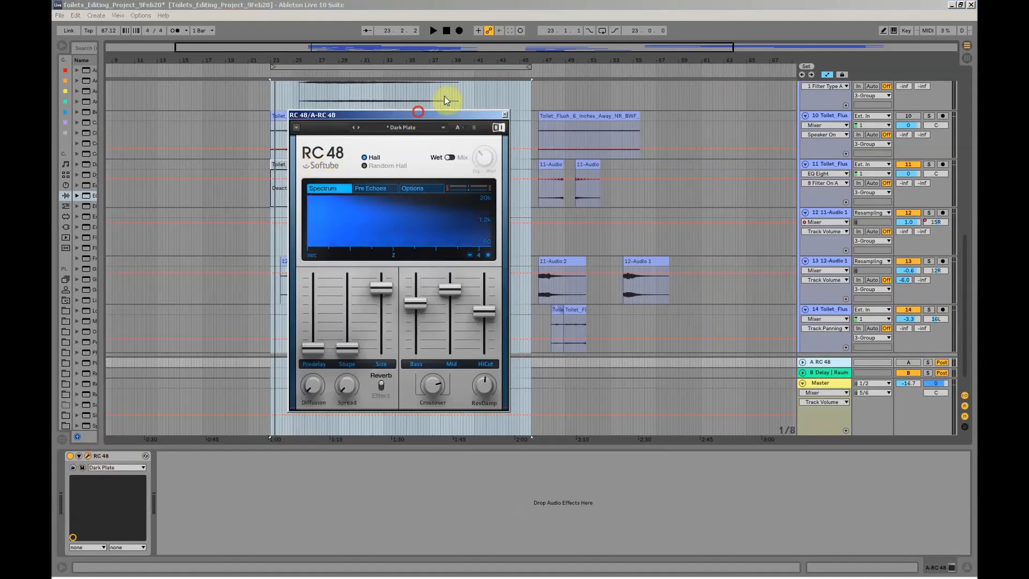
{"action": "left_click_drag", "start_coordinate": [419, 112], "coordinate": [460, 88]}
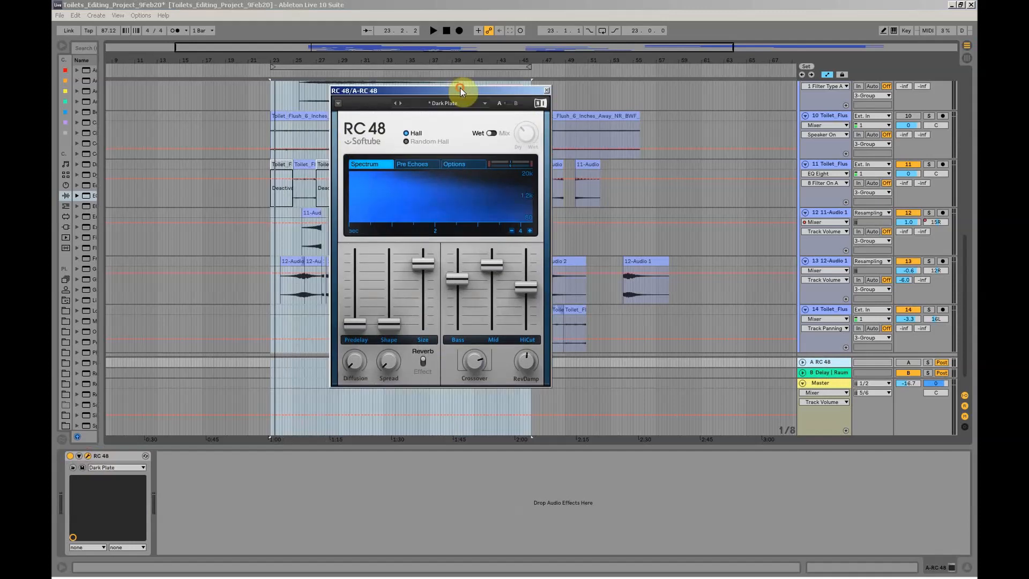
{"action": "left_click", "coordinate": [547, 90]}
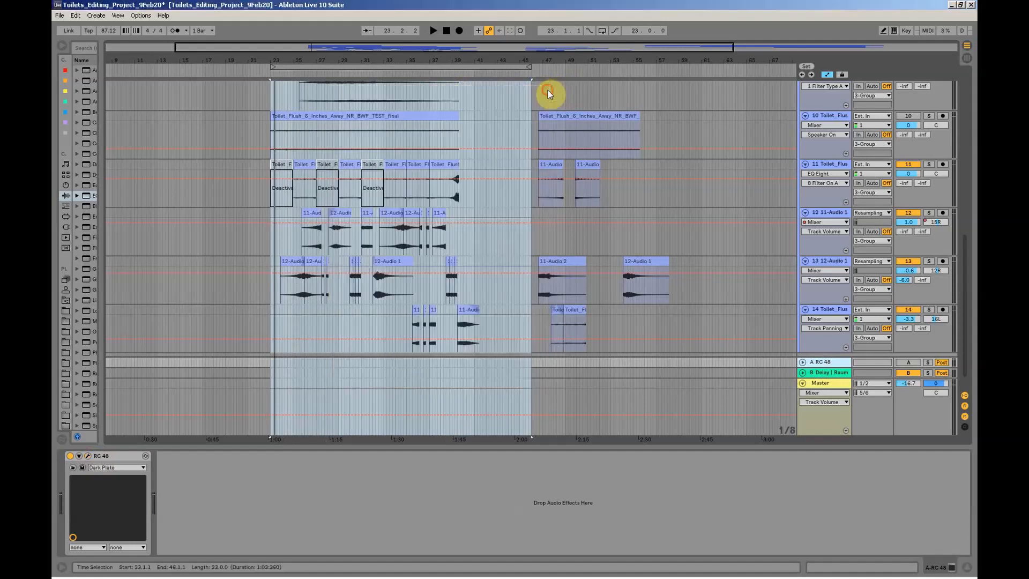
- Select the loop range from bar 23 to bar 46 and review the layered tracks above track 14
{"action": "left_click", "coordinate": [490, 67]}
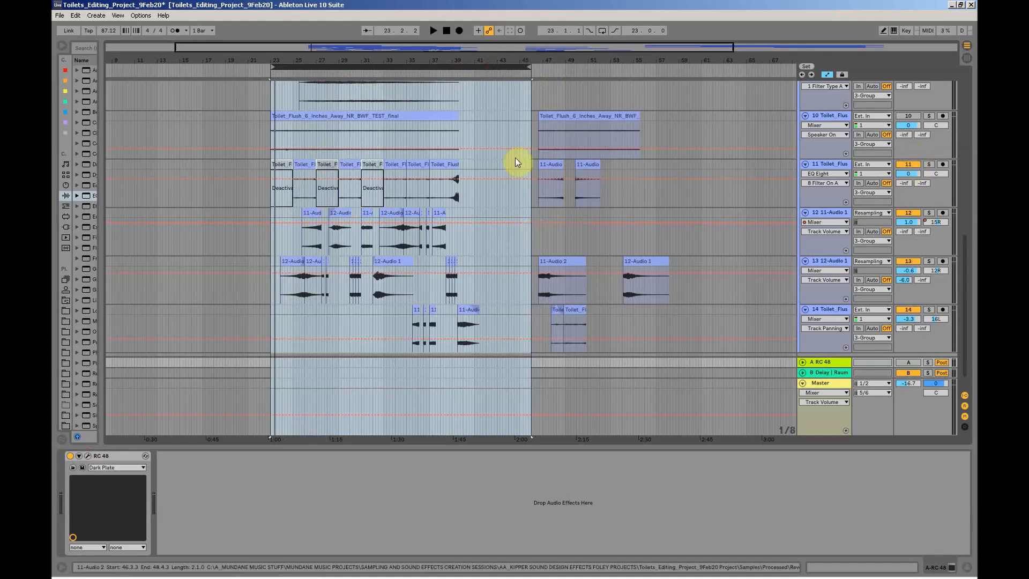
{"action": "scroll", "coordinate": [838, 253], "scroll_direction": "up", "scroll_amount": 2}
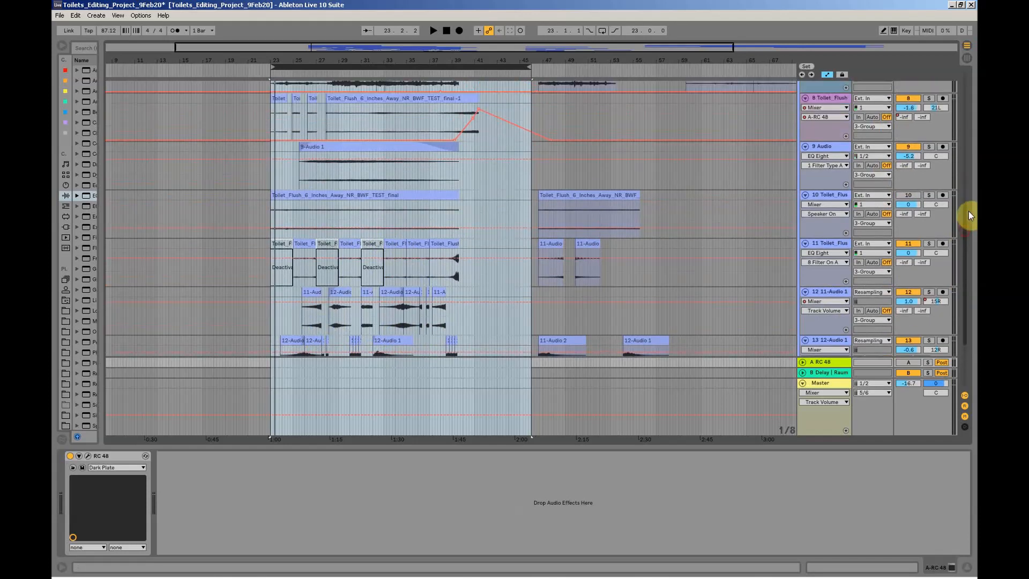
{"action": "scroll", "coordinate": [897, 204], "scroll_direction": "up", "scroll_amount": 3}
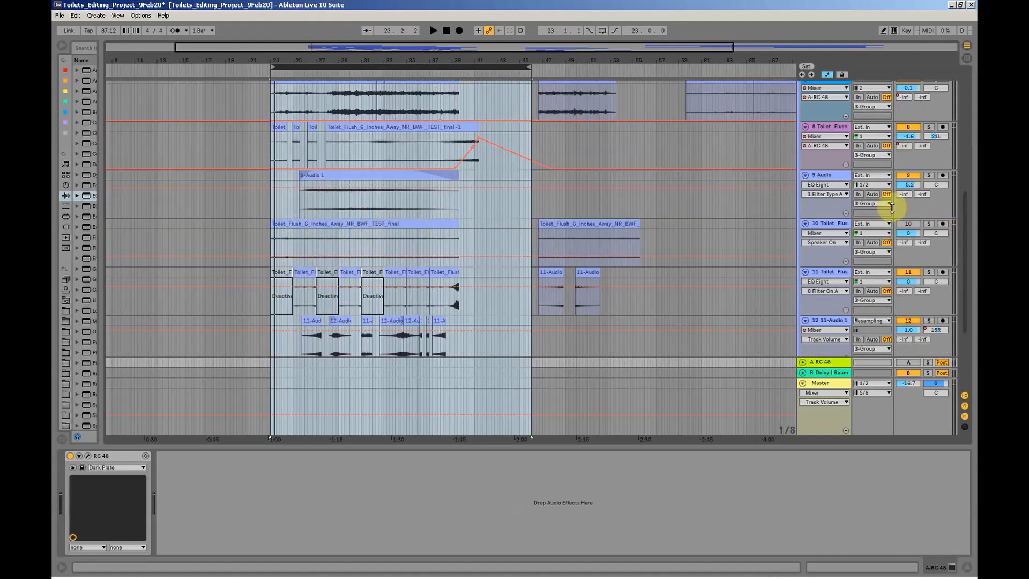
{"action": "left_click_drag", "start_coordinate": [963, 216], "coordinate": [963, 141]}
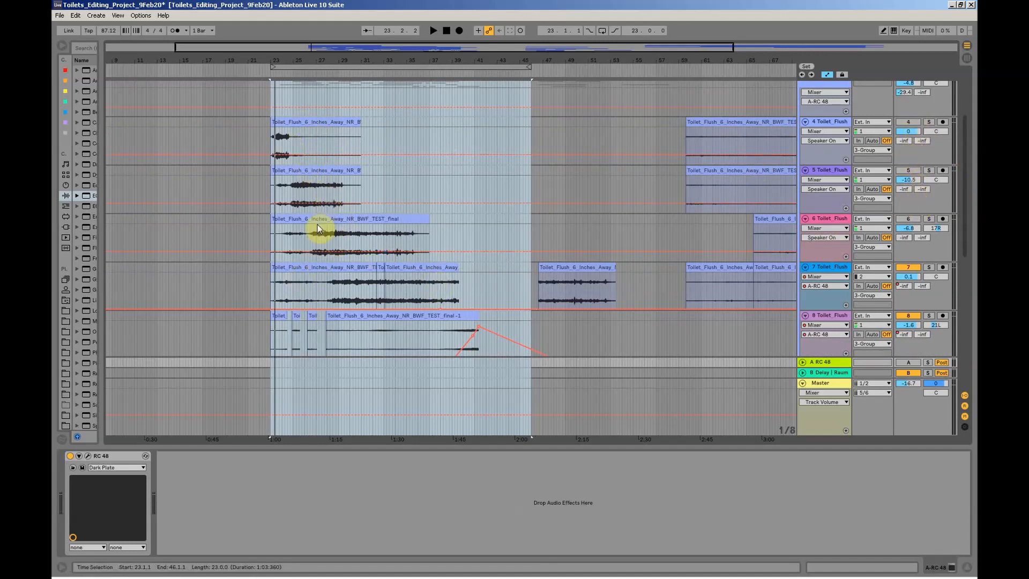
- Play the full layered mix from bar 23 and review tracks 7 to 14 in the arrangement
{"action": "left_click_drag", "start_coordinate": [965, 156], "coordinate": [973, 251]}
{"action": "scroll", "coordinate": [397, 179], "scroll_direction": "up", "scroll_amount": 1}
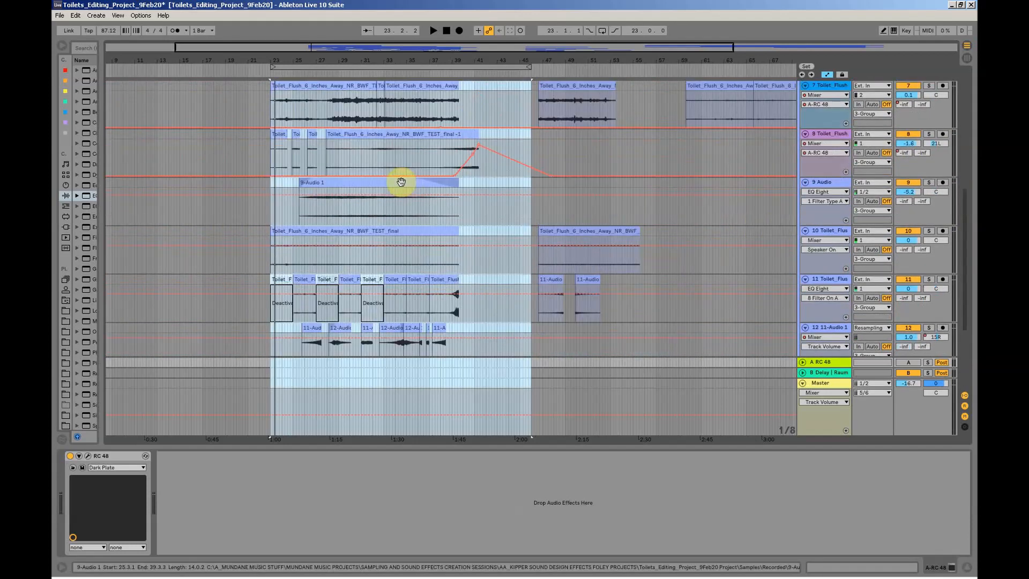
{"action": "scroll", "coordinate": [403, 200], "scroll_direction": "down", "scroll_amount": 3}
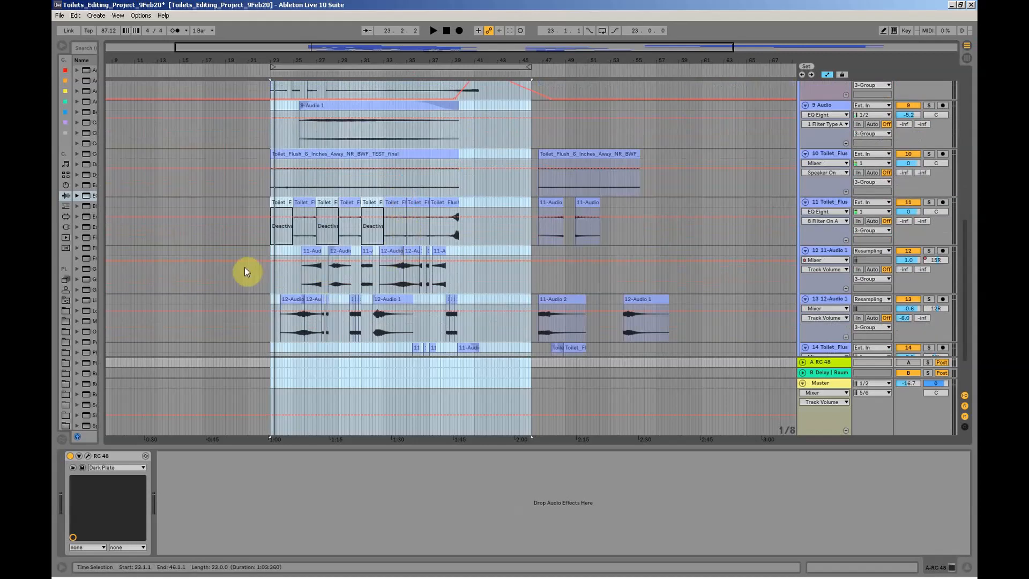
{"action": "key", "text": "space"}
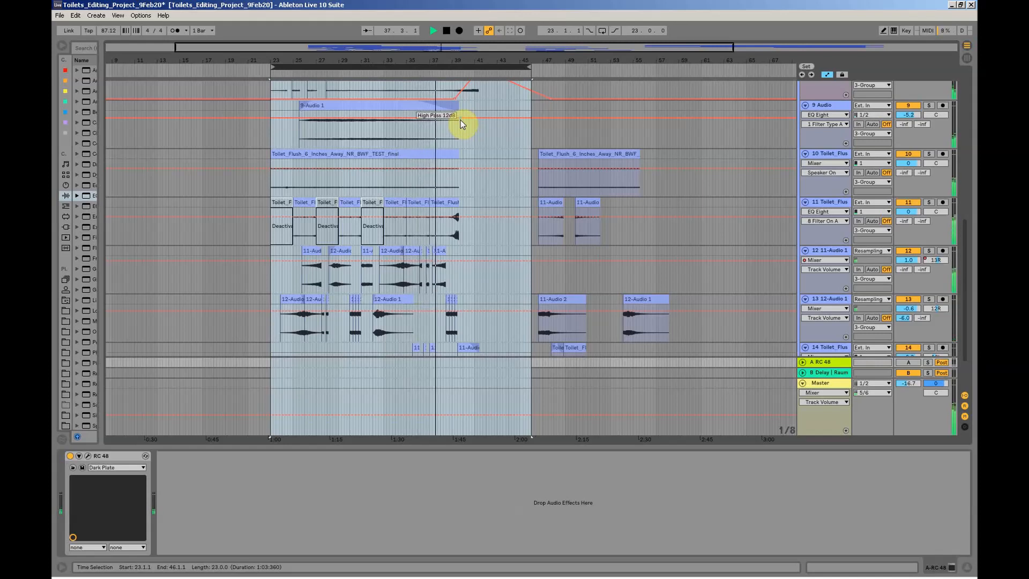
{"action": "left_click_drag", "start_coordinate": [966, 228], "coordinate": [974, 271]}
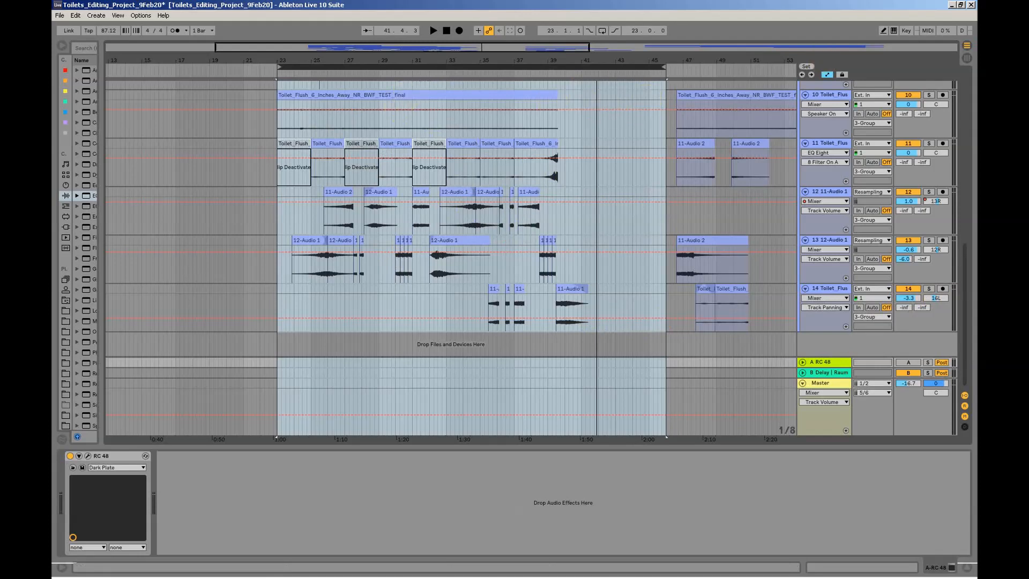
- Audition the original Toilet_Flush clip on soloed track 4 from bar 23 and stop playback
{"action": "left_click_drag", "start_coordinate": [712, 31], "coordinate": [516, 56]}
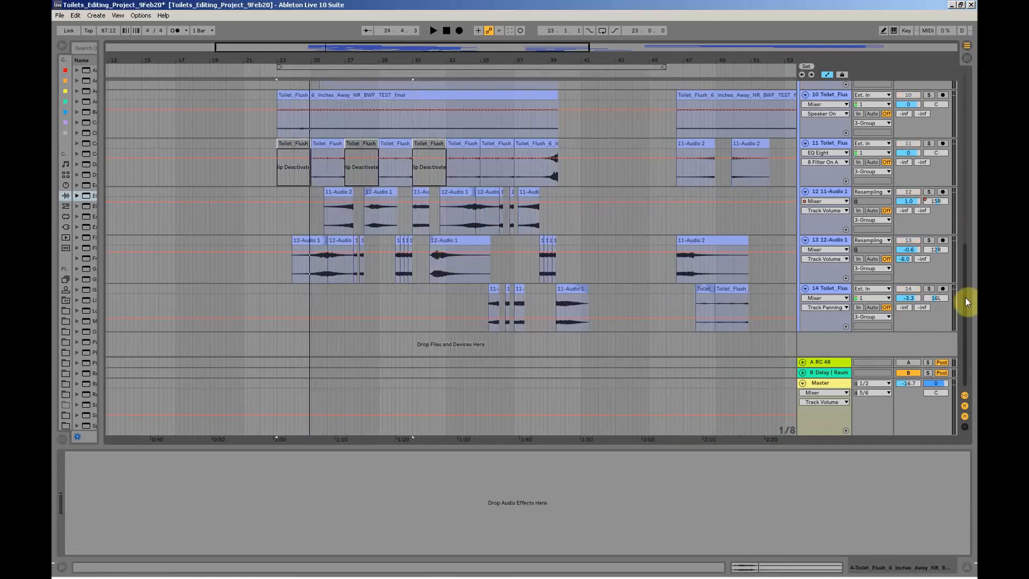
{"action": "left_click_drag", "start_coordinate": [965, 298], "coordinate": [963, 102]}
{"action": "left_click", "coordinate": [297, 227]}
{"action": "key", "text": "space"}
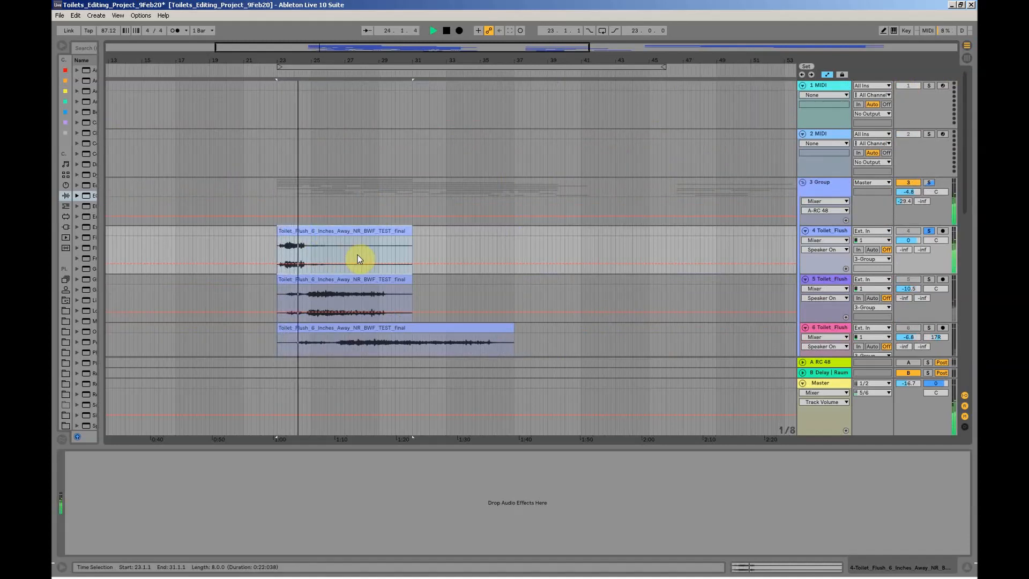
{"action": "key", "text": "space"}
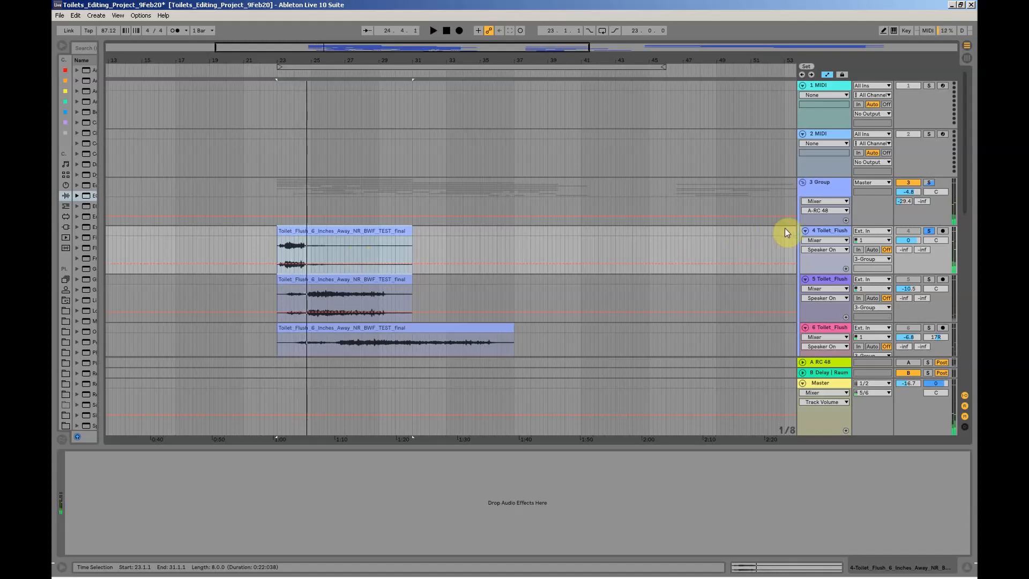